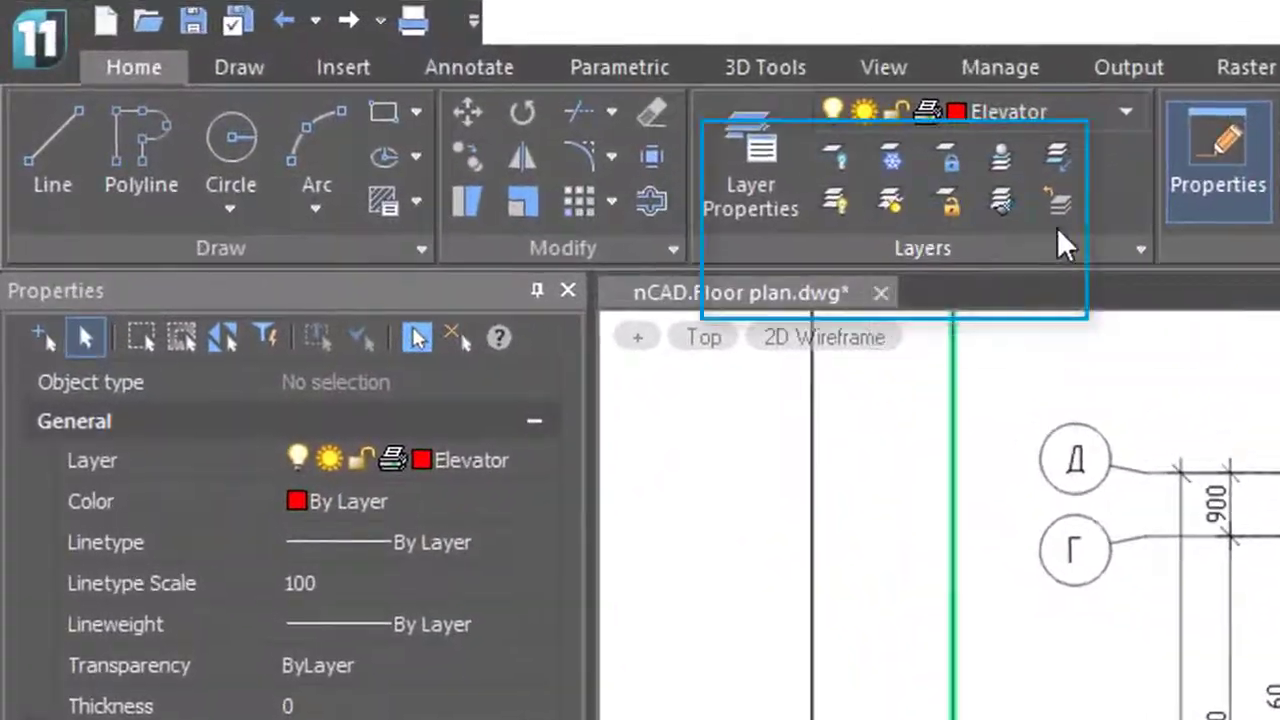
# Step: Expand the Layers panel on the Home tab to reveal the Layer Off tool
pyautogui.click(1140, 246)
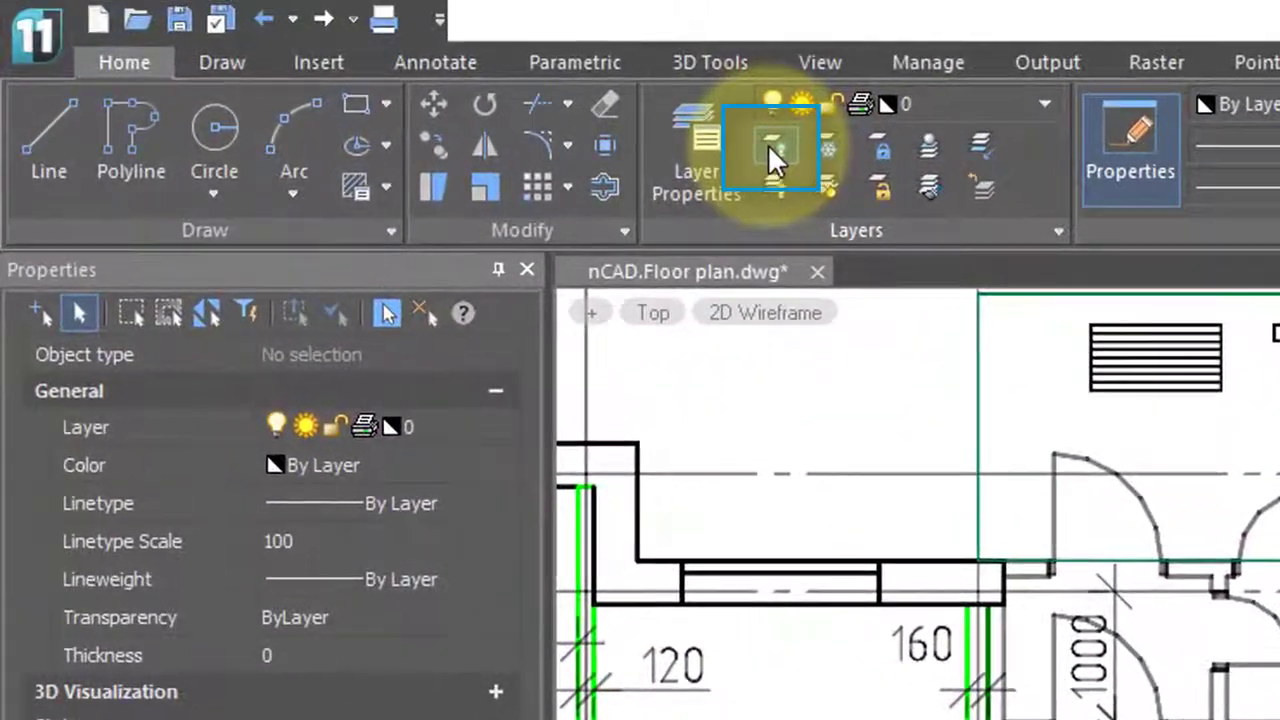
# Step: Turn off the red lift symbols' layer, then check the result on the A3 layout sheet
pyautogui.click(770, 156)
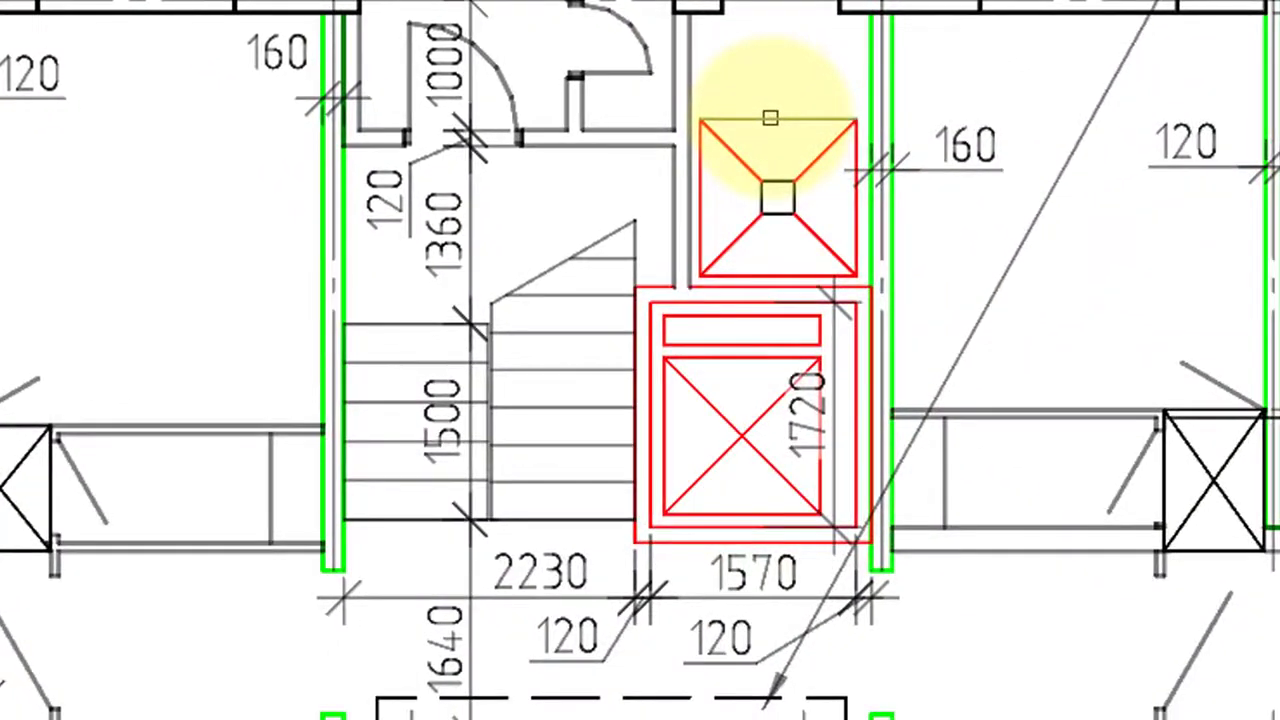
pyautogui.click(770, 119)
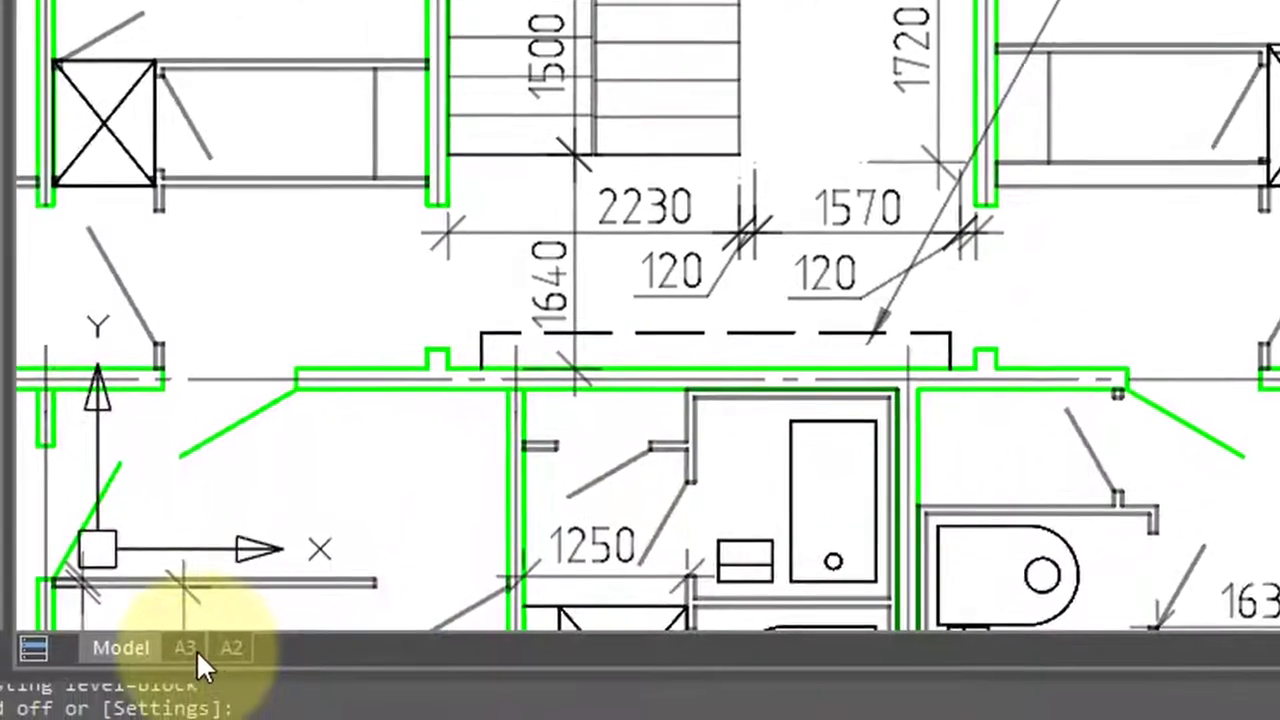
pyautogui.click(188, 649)
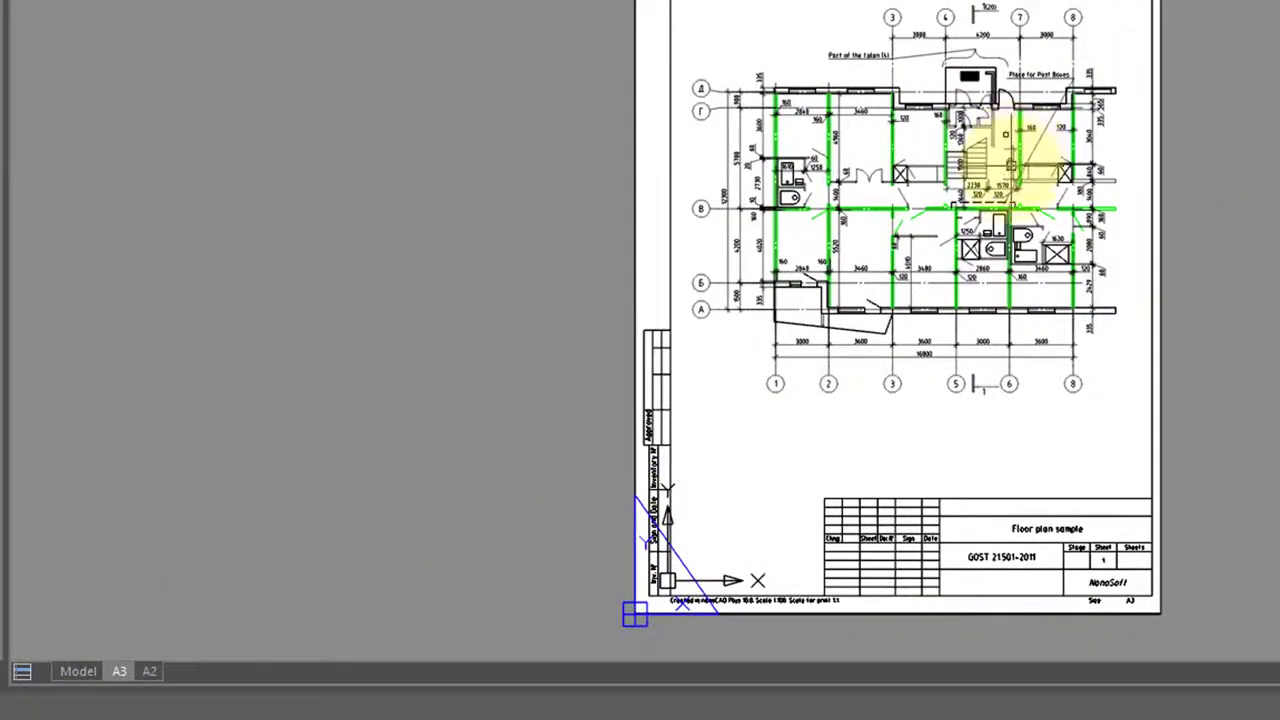
pyautogui.scroll(8, 1008, 140)
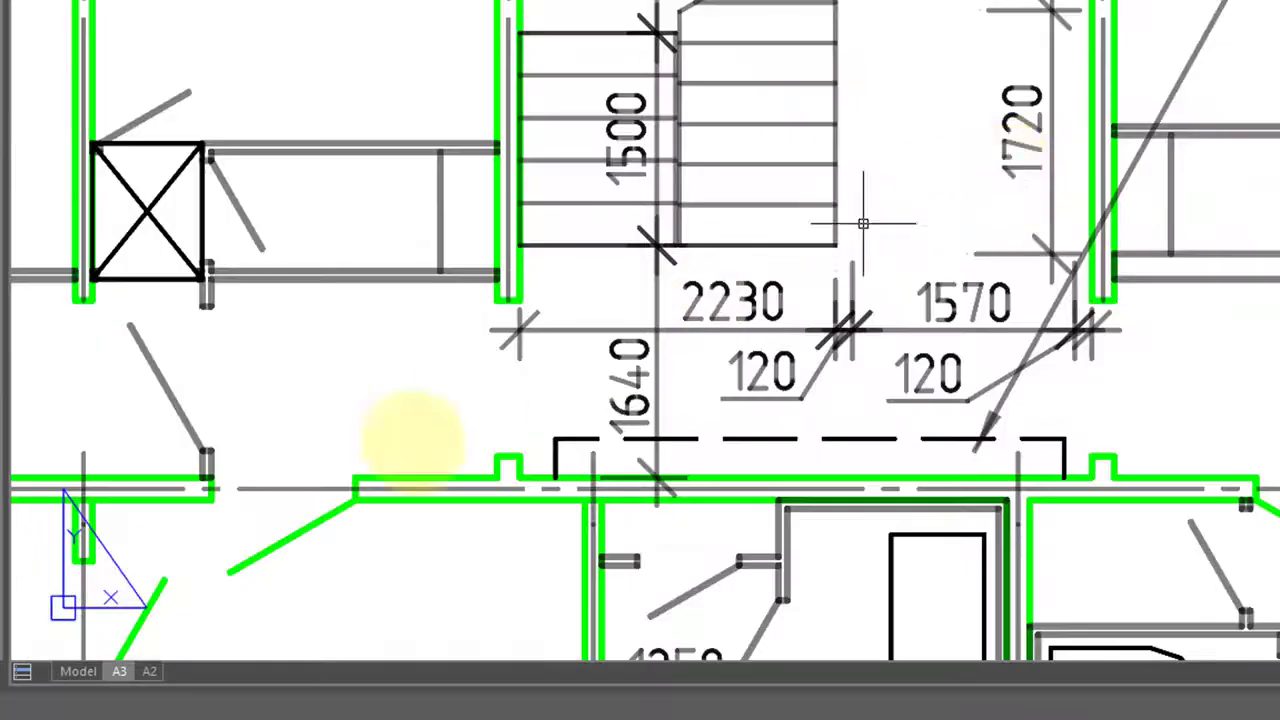
# Step: Back in model space, change the LAYOFF viewport setting from Off to Vpfreeze
pyautogui.click(78, 671)
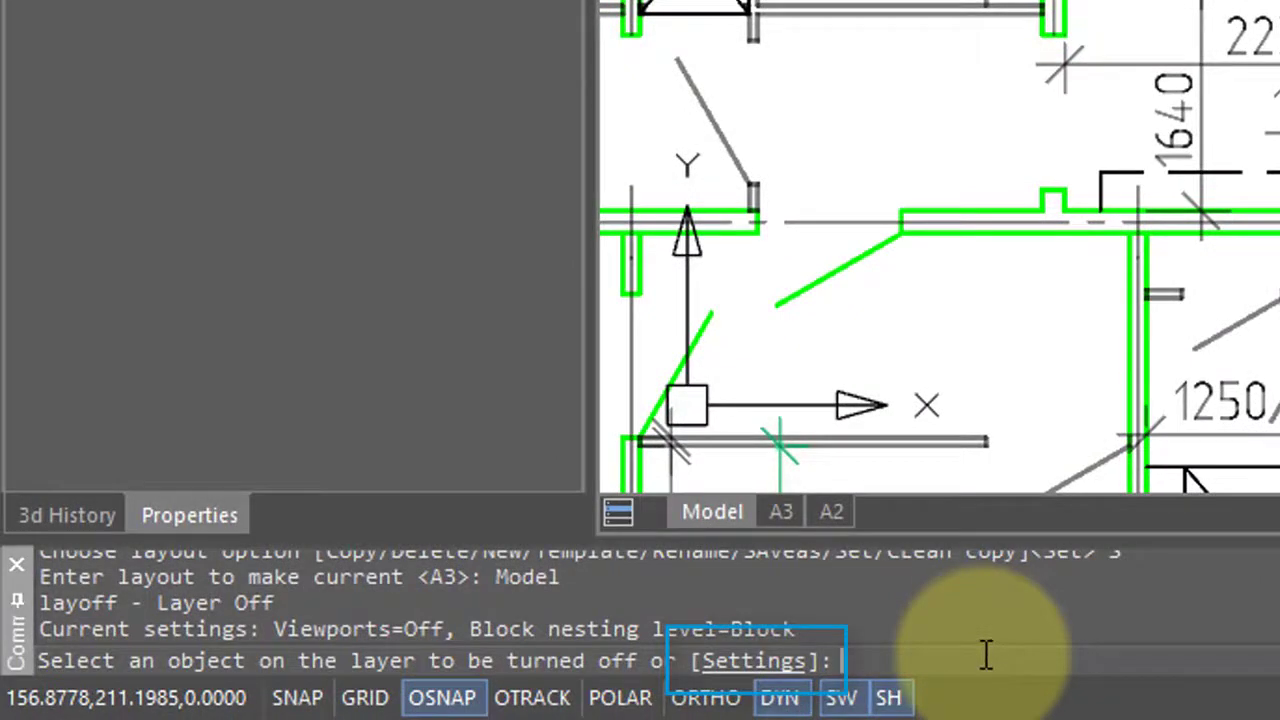
pyautogui.write('s')
pyautogui.press('Return')
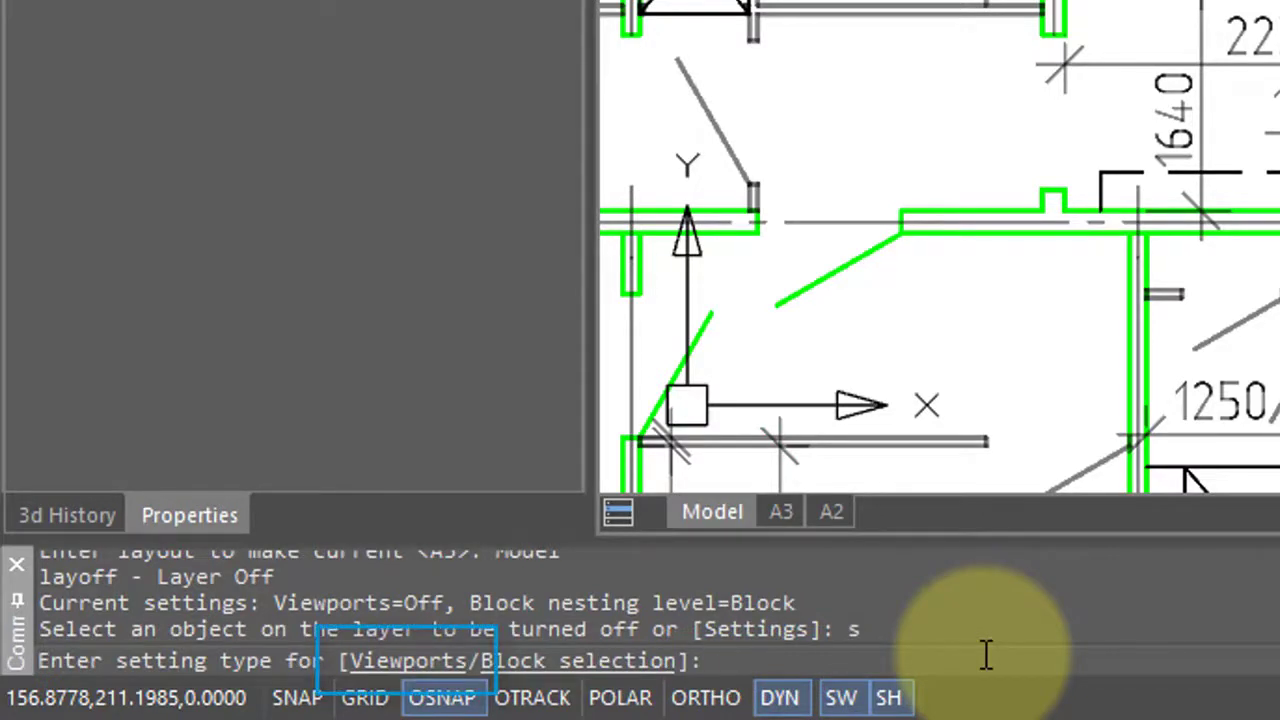
pyautogui.write('v')
pyautogui.press('Return')
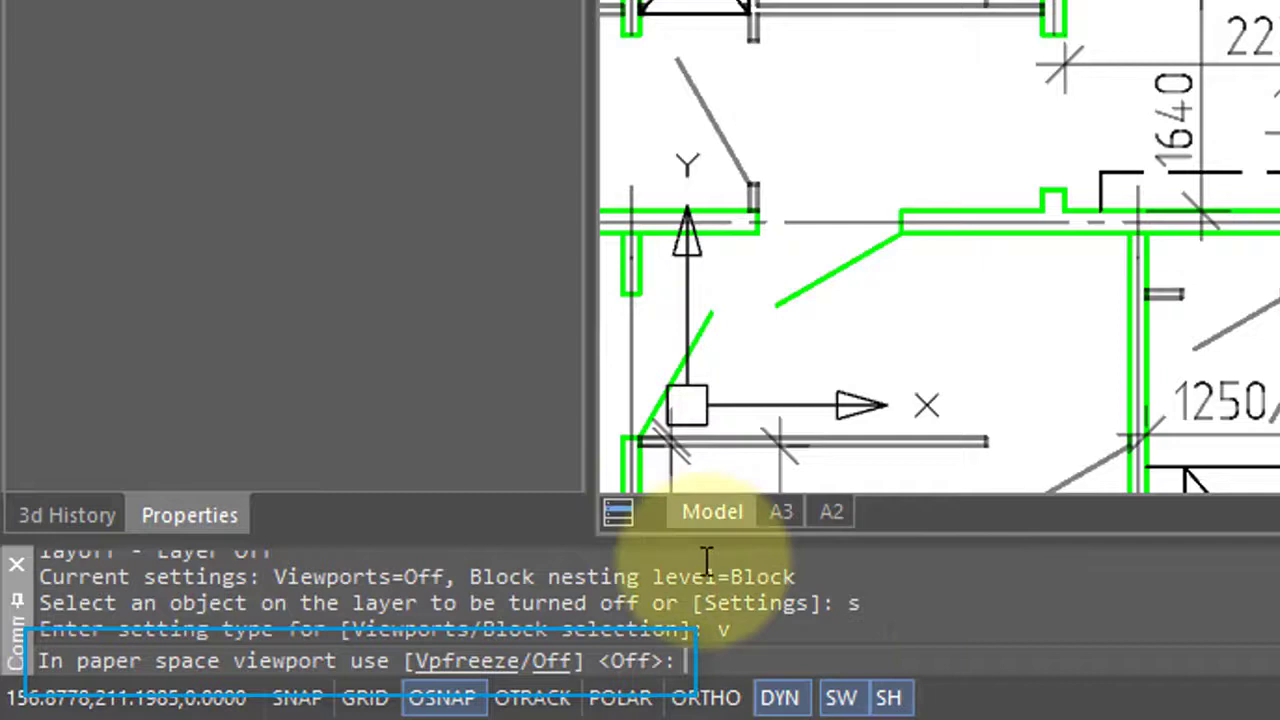
pyautogui.press('Return')
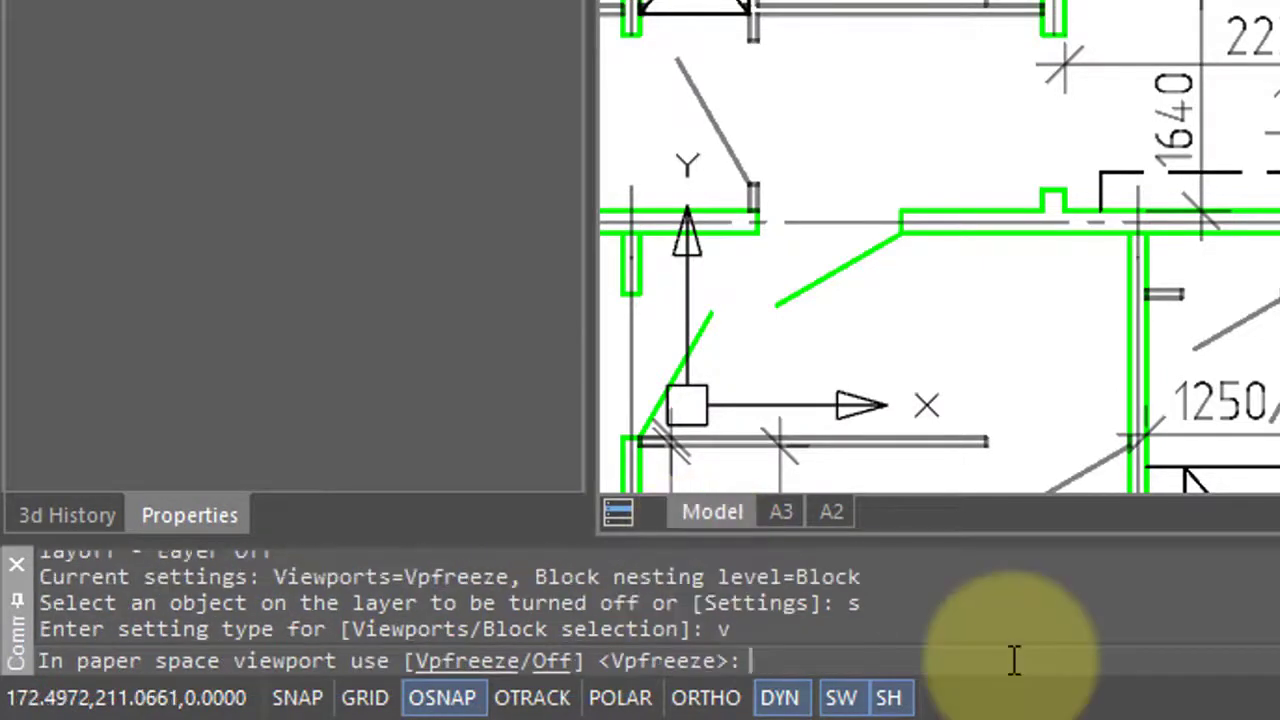
# Step: Move from the A3 layout to the A2 sheet and zoom into its red plan viewport
pyautogui.click(783, 520)
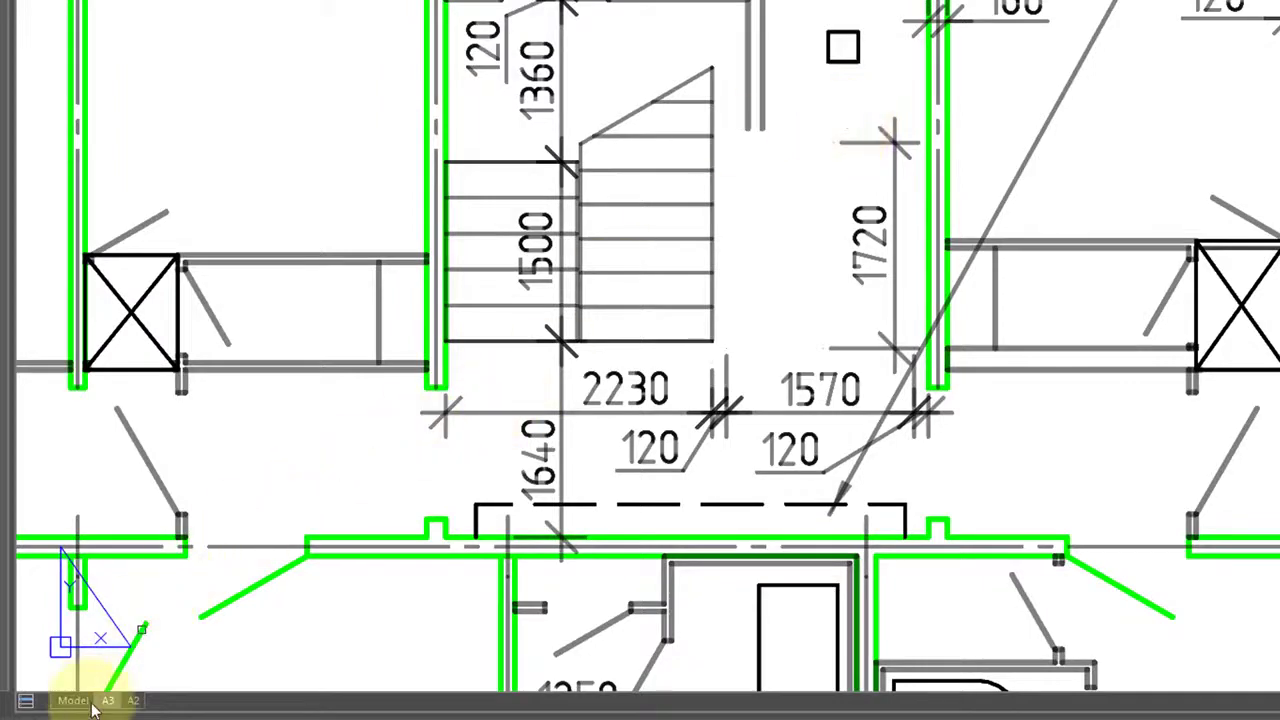
pyautogui.click(133, 701)
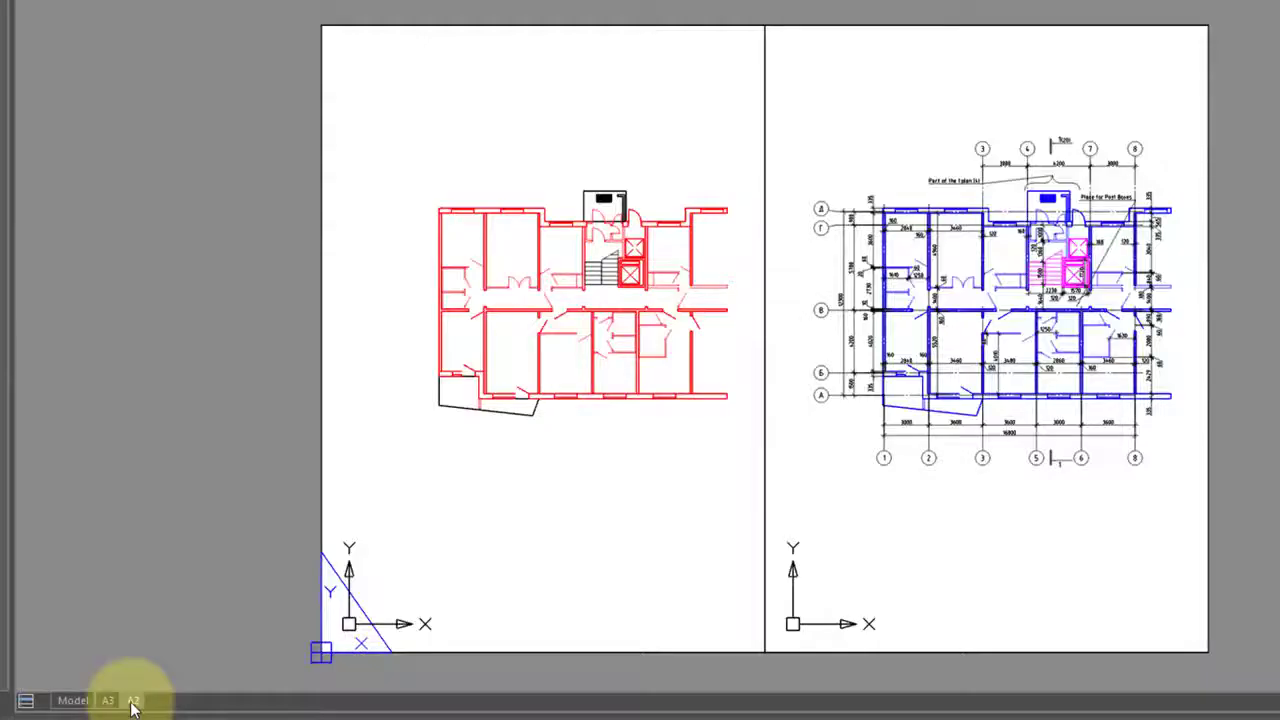
pyautogui.scroll(6, 600, 318)
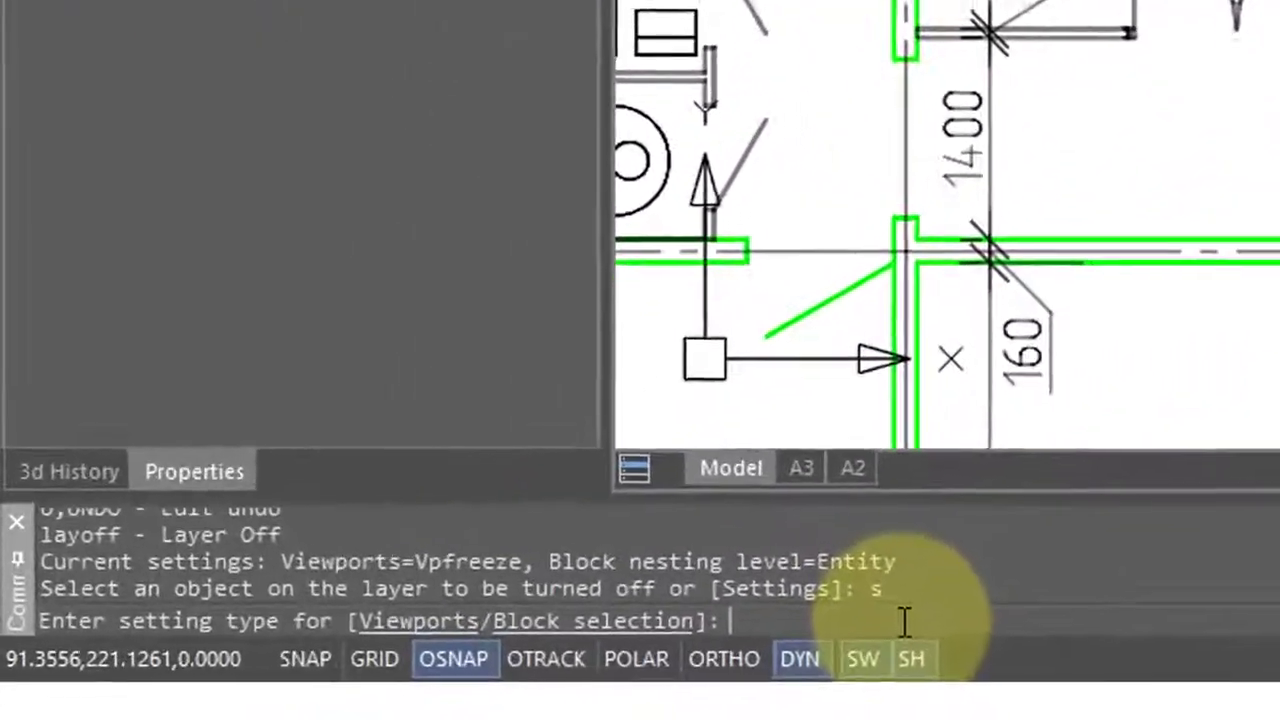
# Step: Set the LAYOFF block selection nesting level to Entity
pyautogui.write('b')
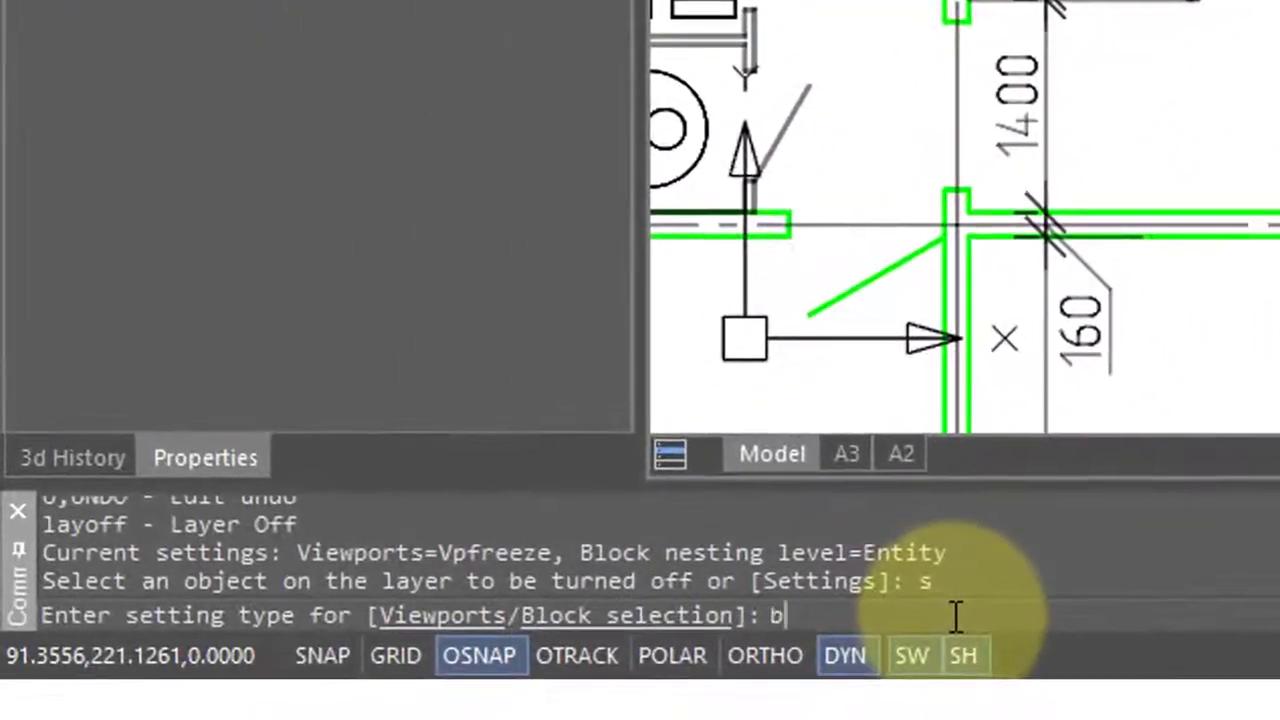
pyautogui.press('Return')
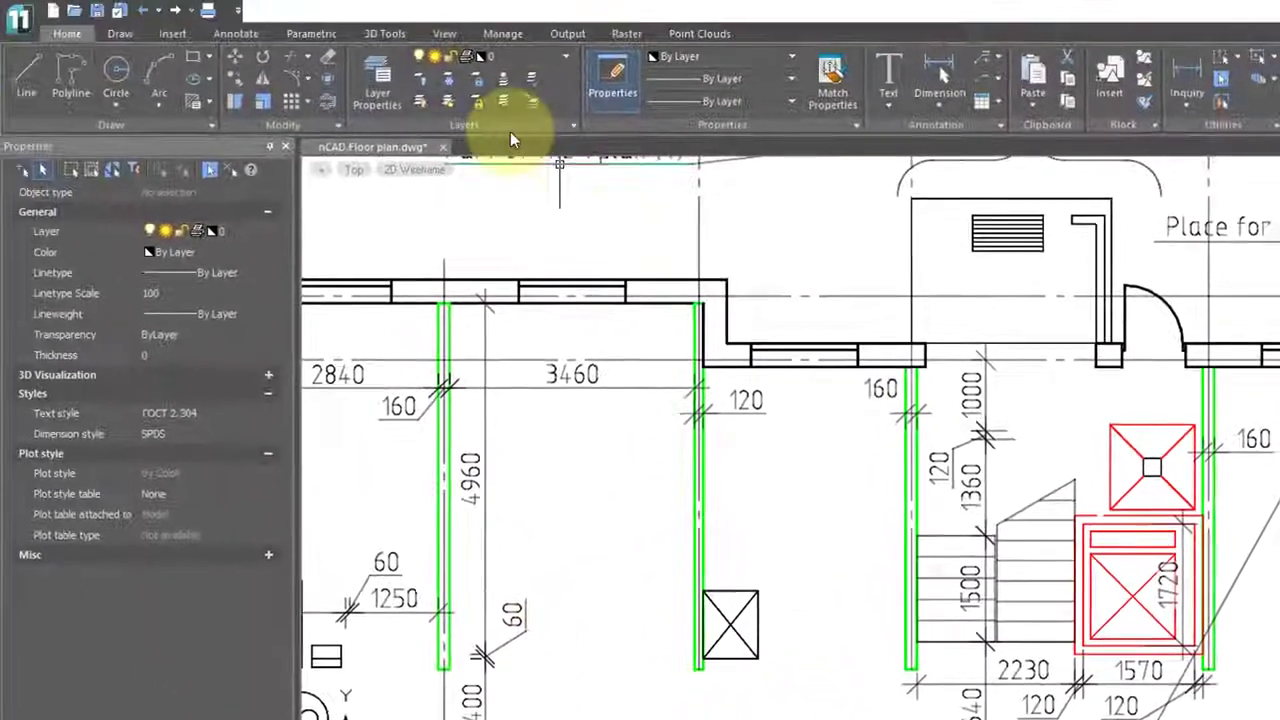
# Step: Turn all layers back on so the doors and partitions reappear
pyautogui.click(420, 107)
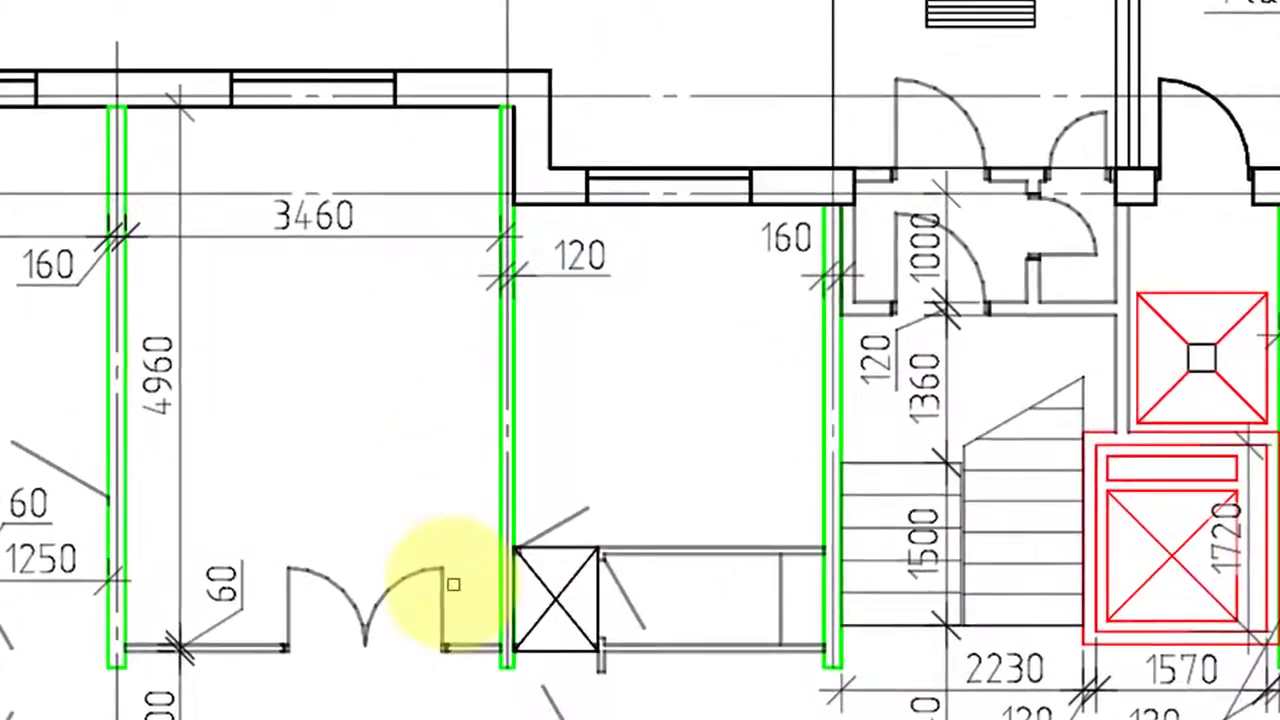
# Step: Lock the door layer by picking a door with Layer Lock
pyautogui.click(445, 556)
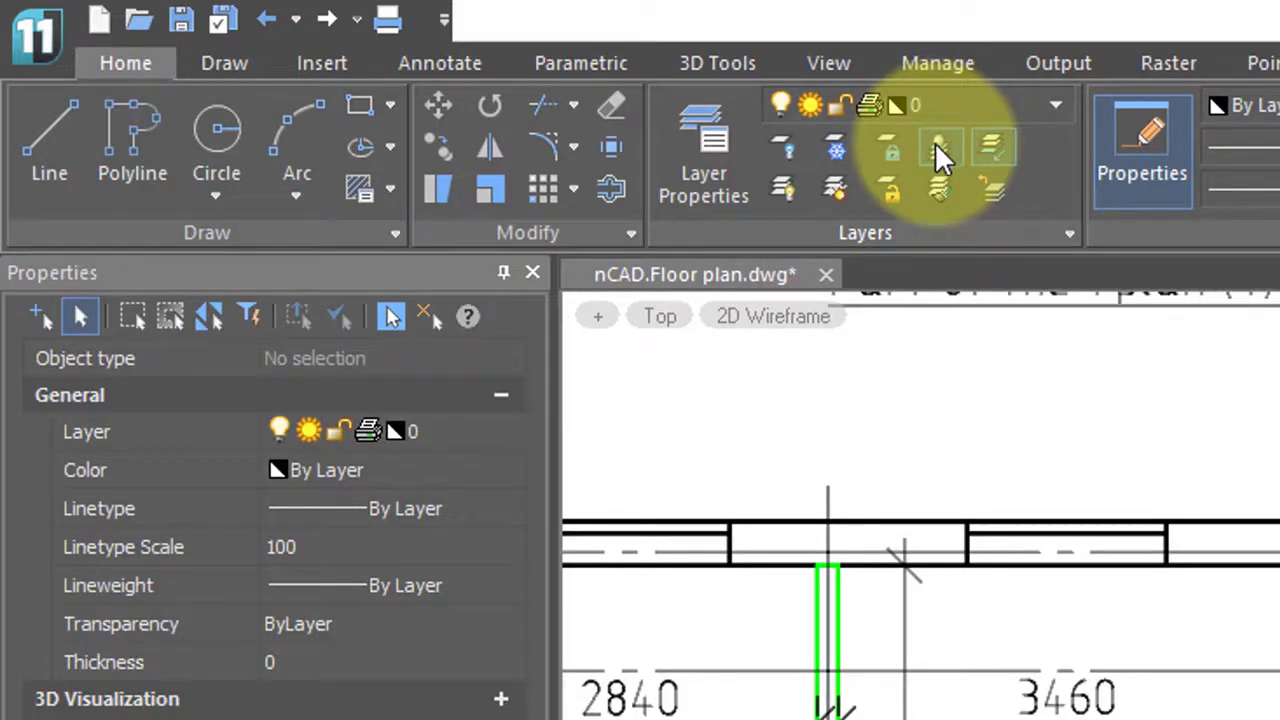
# Step: Make the external wall's layer current, then select an object near the lift shaft for re-layering
pyautogui.click(935, 142)
pyautogui.click(1195, 515)
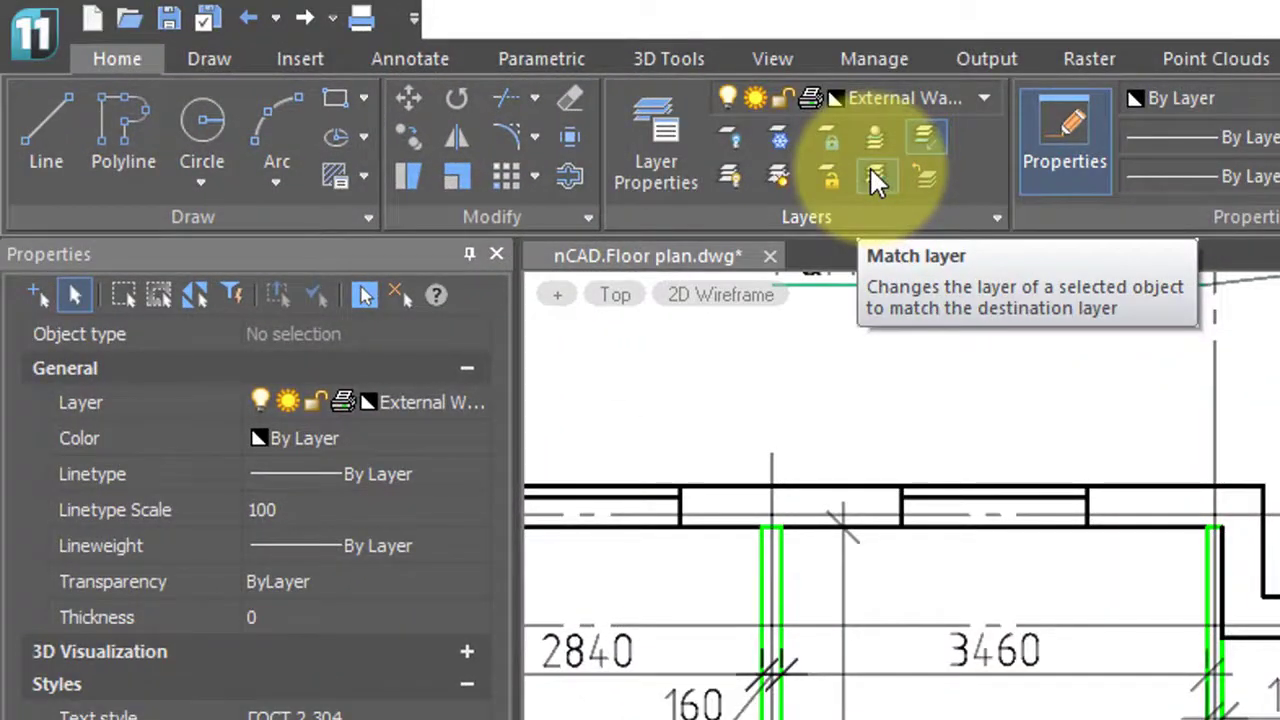
pyautogui.click(871, 168)
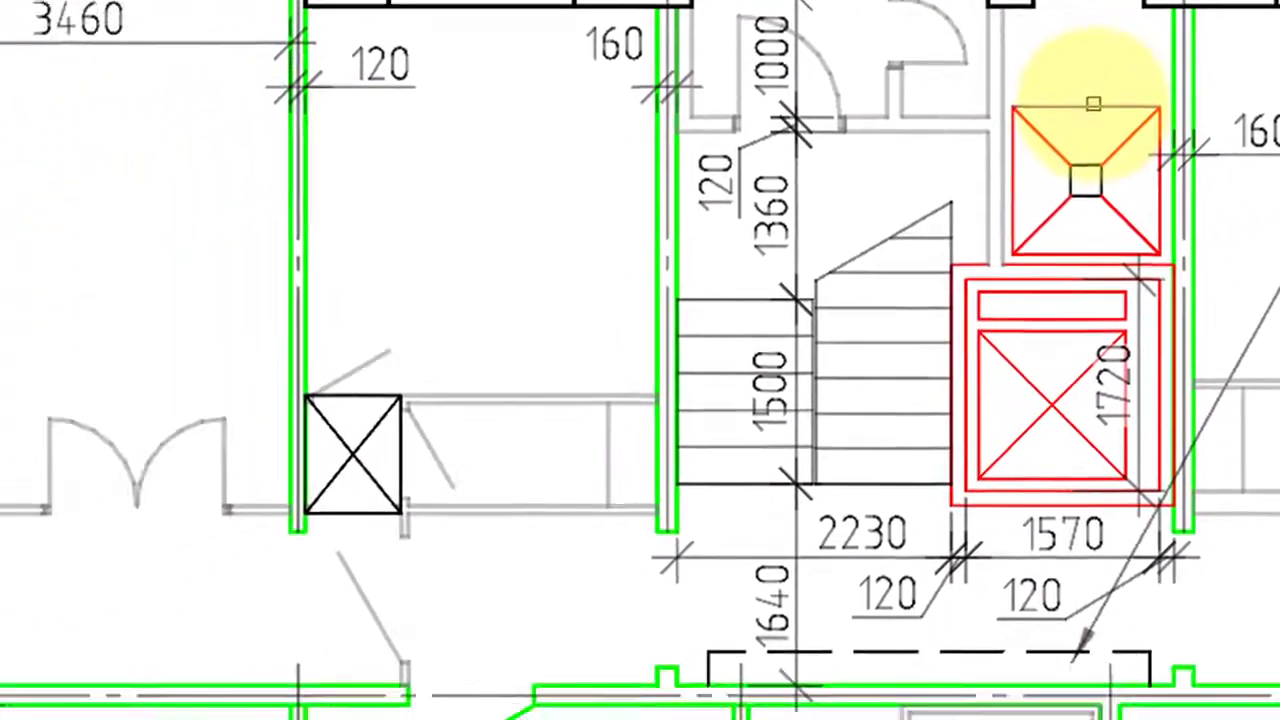
pyautogui.click(1093, 104)
pyautogui.press('Return')
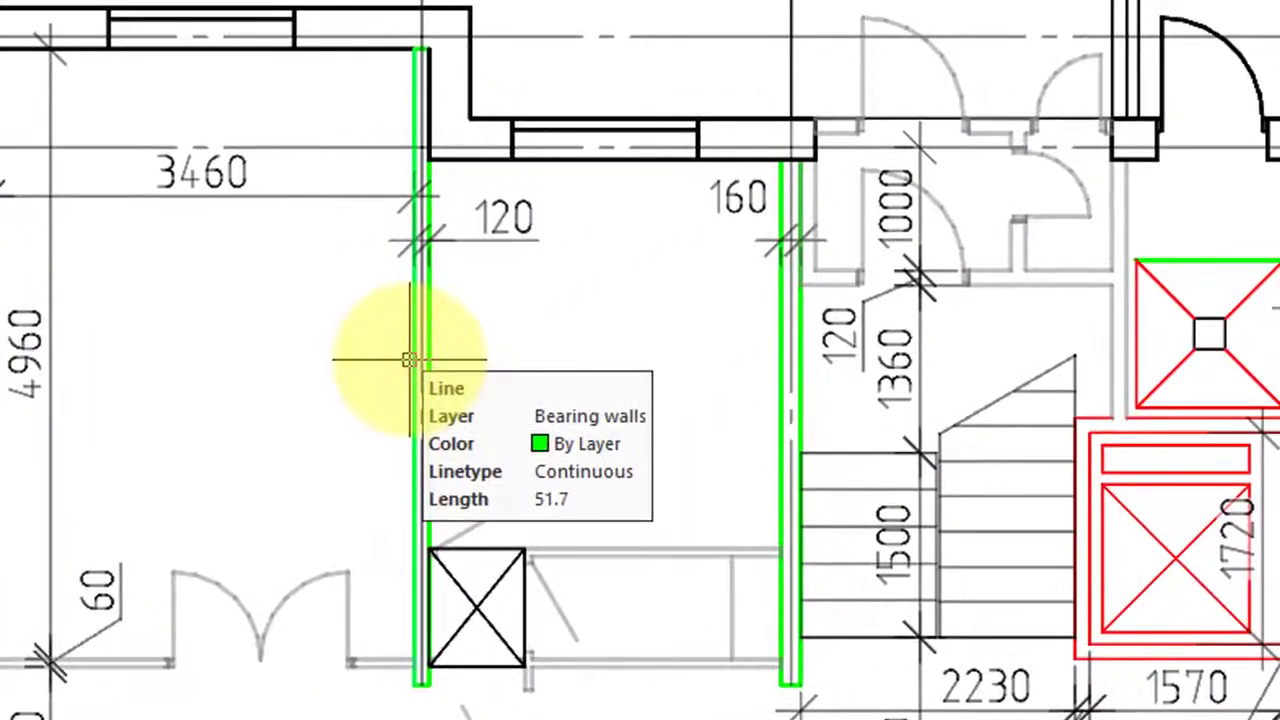
pyautogui.click(1218, 268)
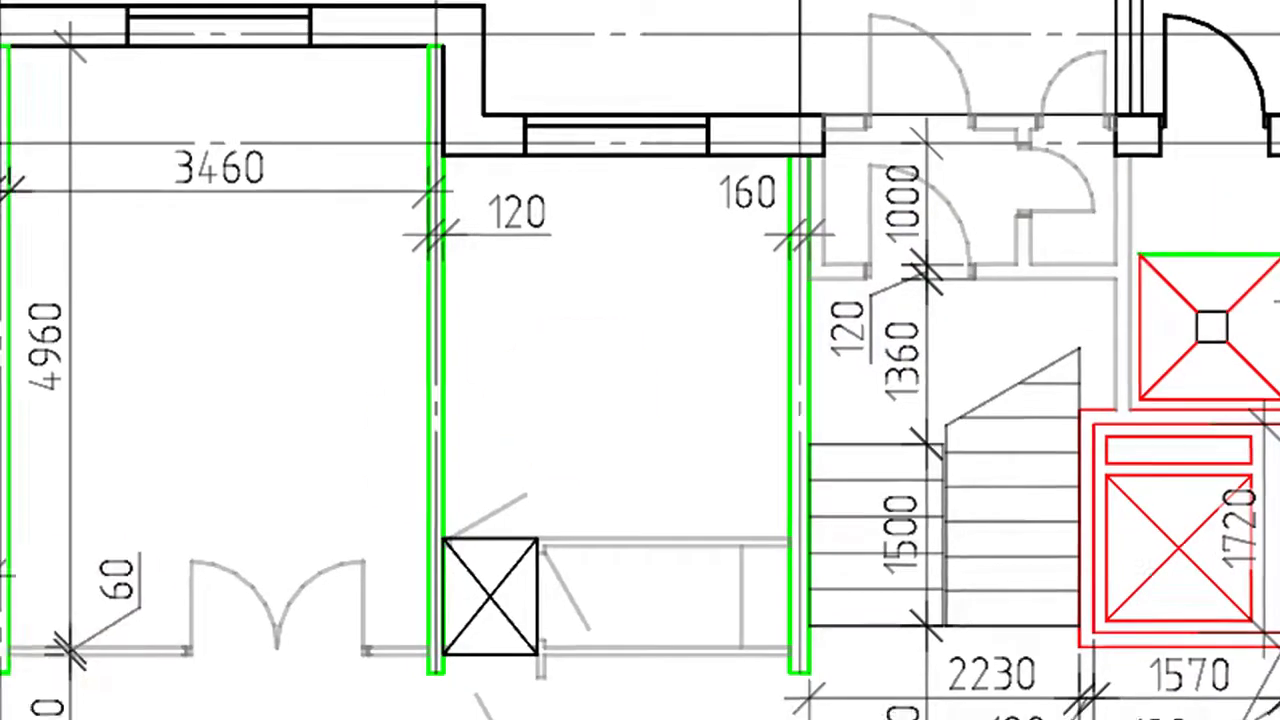
# Step: Move the picked object onto the Elevator layer via the Change to Layer dialog
pyautogui.click(335, 688)
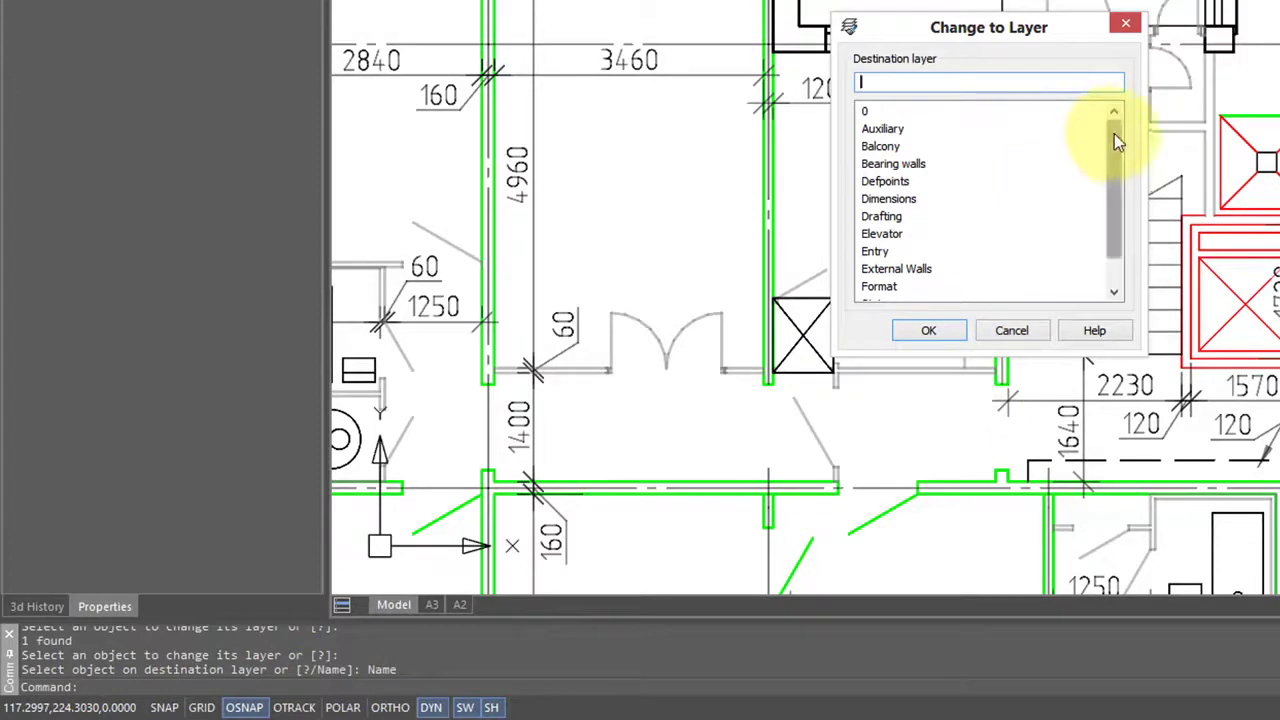
pyautogui.moveTo(1114, 134); pyautogui.dragTo(1115, 180)
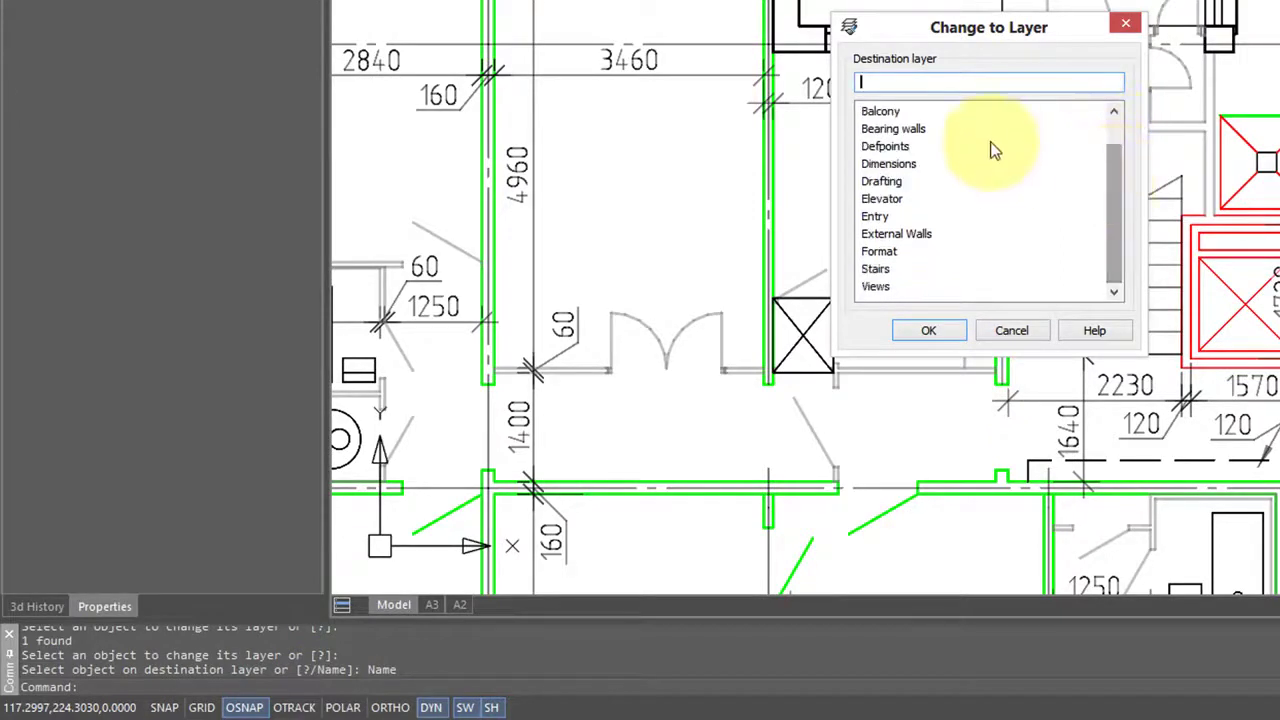
pyautogui.click(915, 198)
pyautogui.click(951, 327)
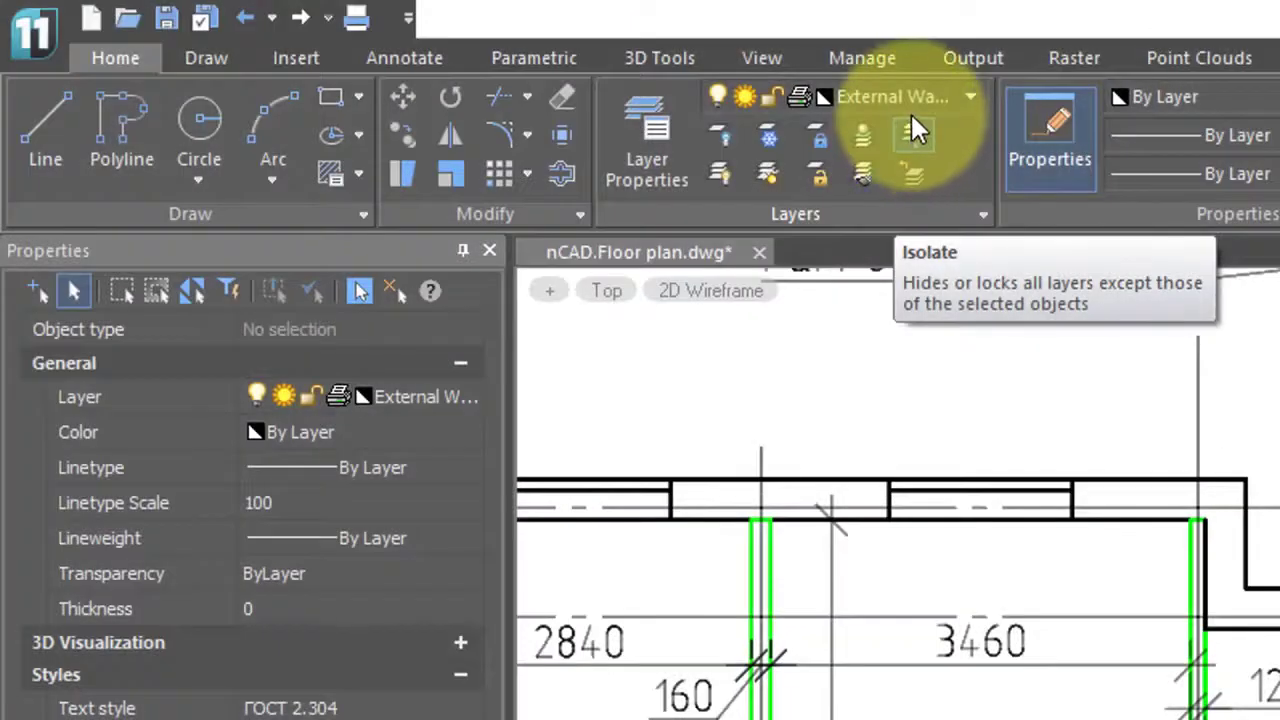
# Step: Make layer 0 current and isolate the External Walls layer by picking a wall line
pyautogui.click(915, 125)
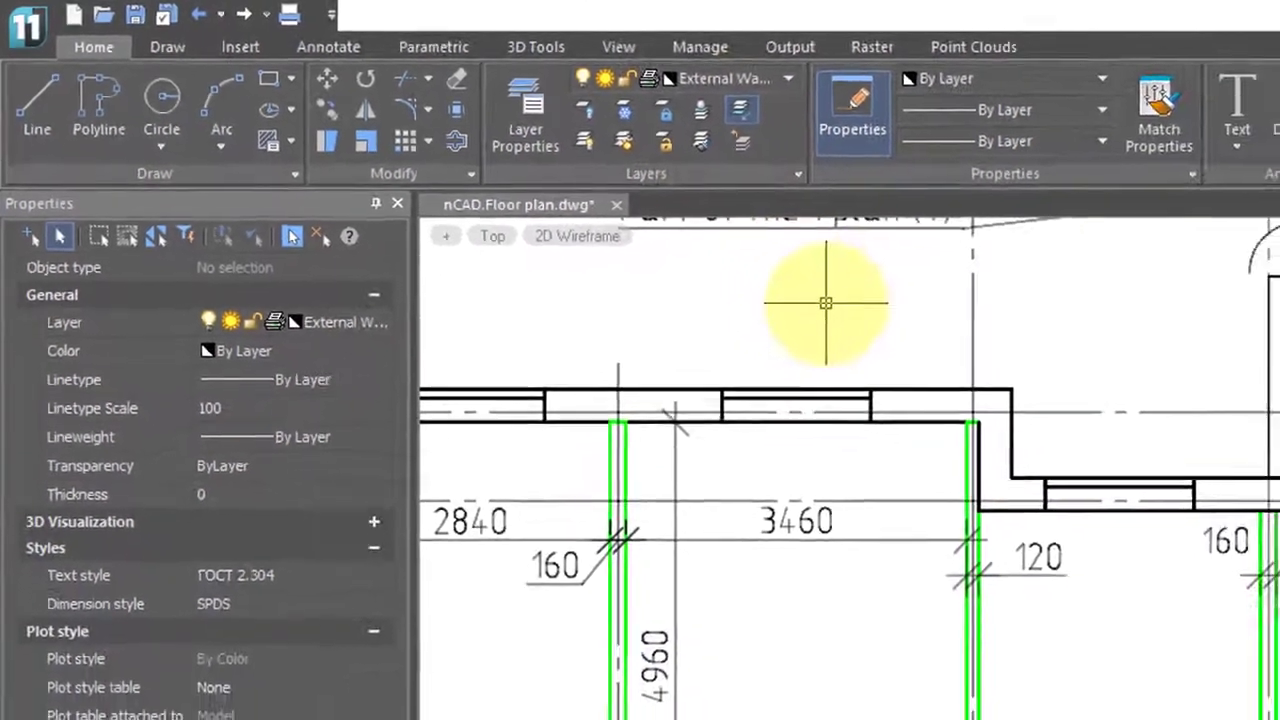
pyautogui.click(724, 103)
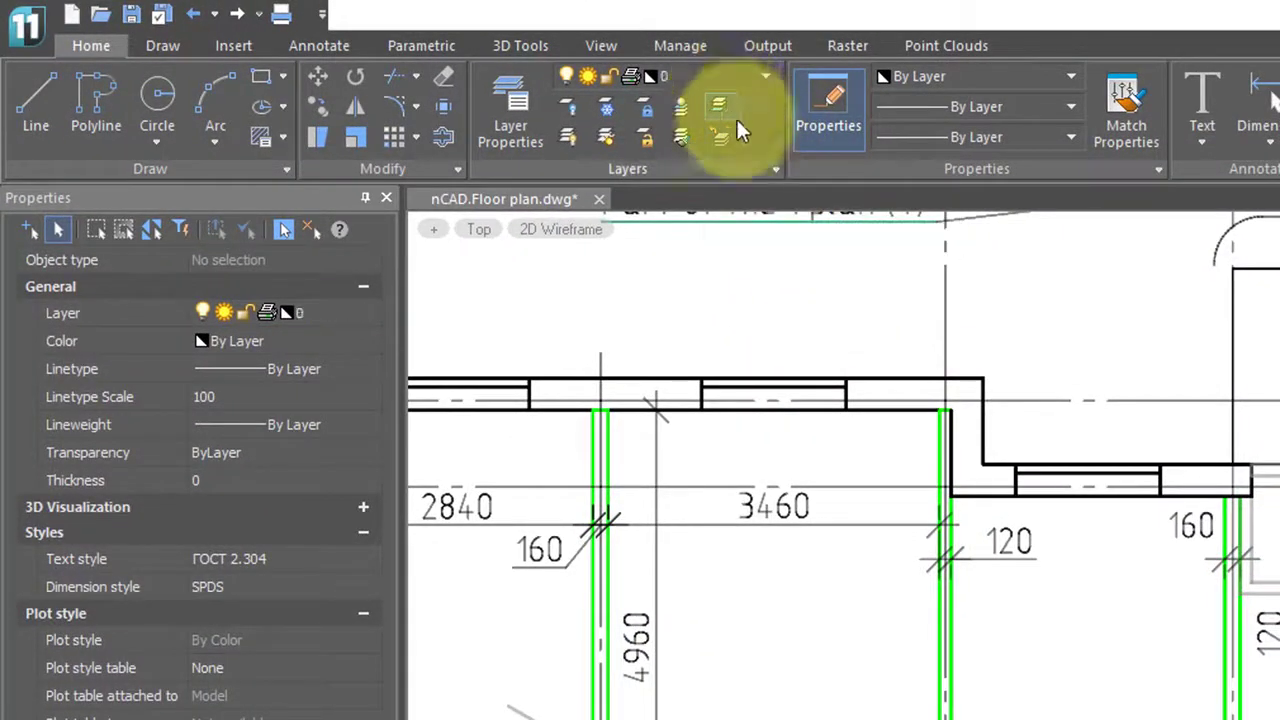
pyautogui.click(891, 380)
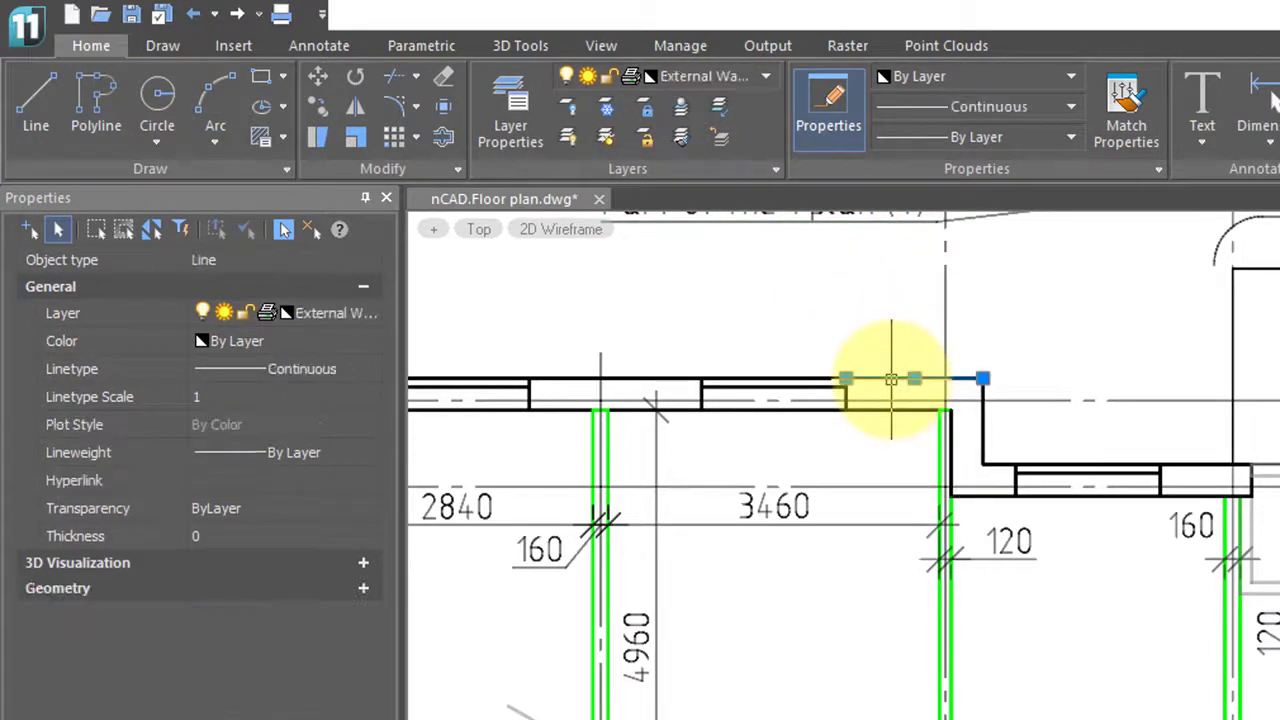
pyautogui.press('Return')
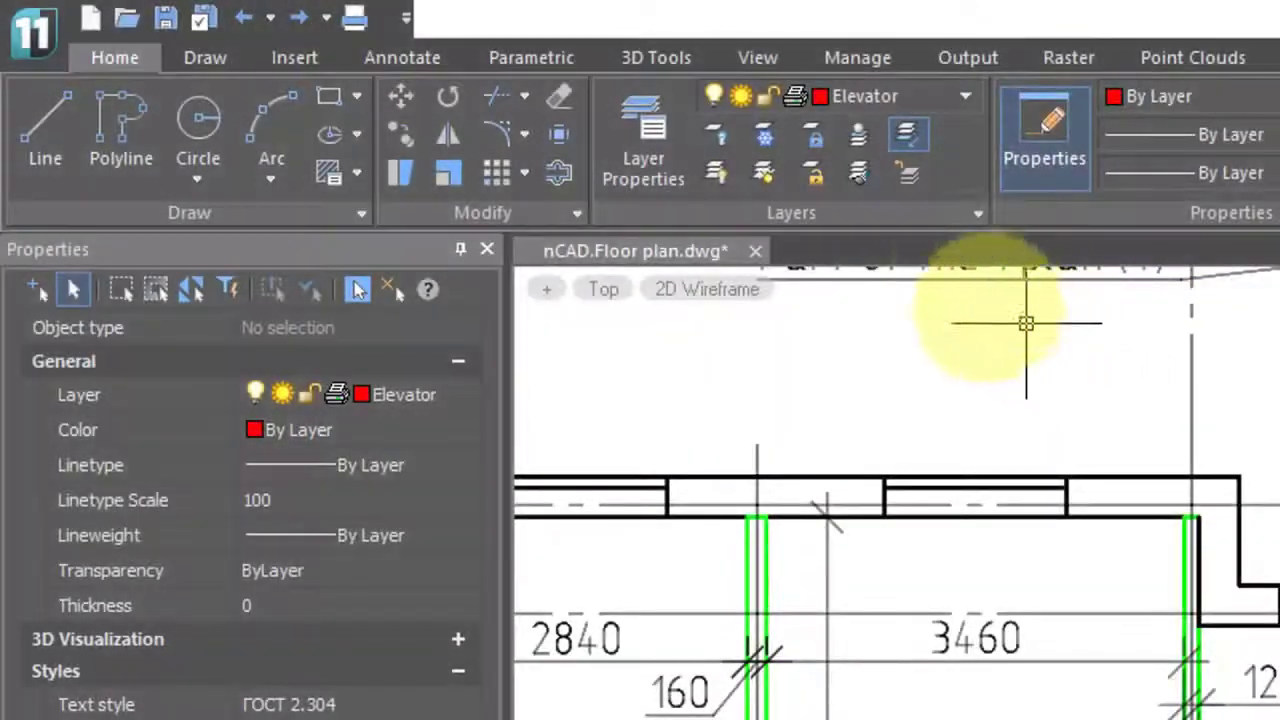
# Step: Move the Entry rectangle by the ventilation grille onto the current Elevator layer and check it
pyautogui.click(978, 214)
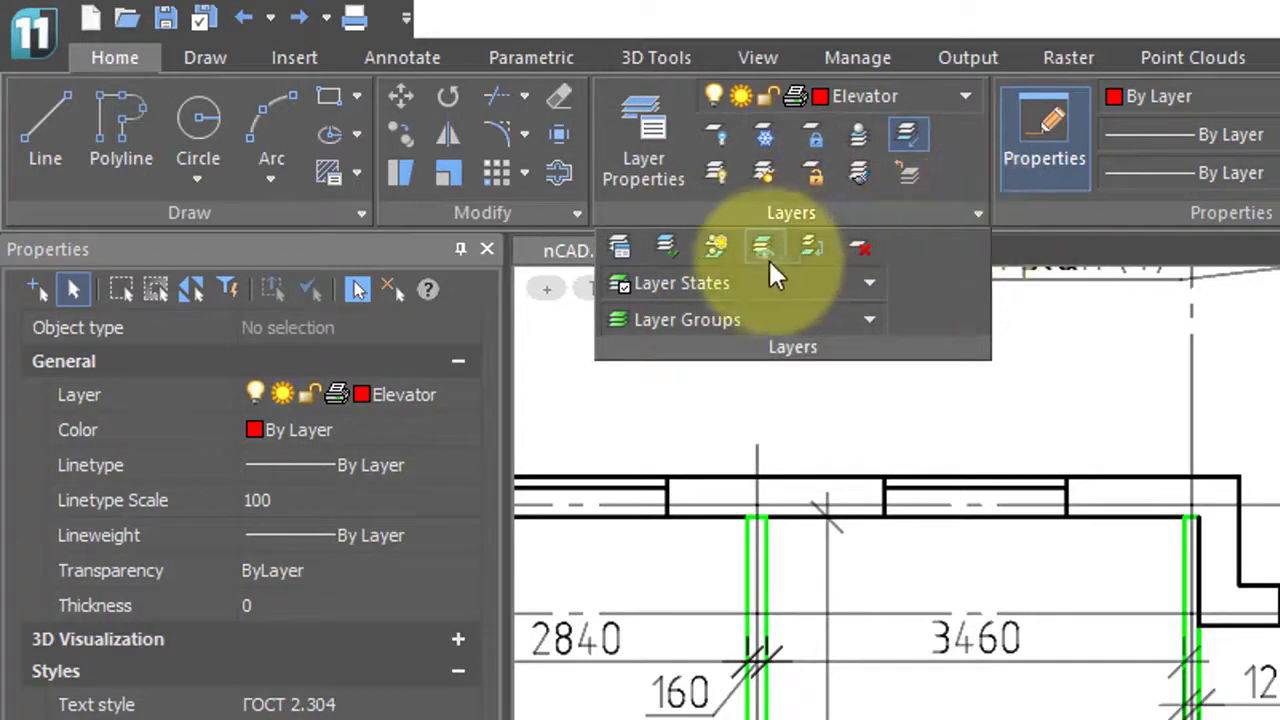
pyautogui.click(670, 250)
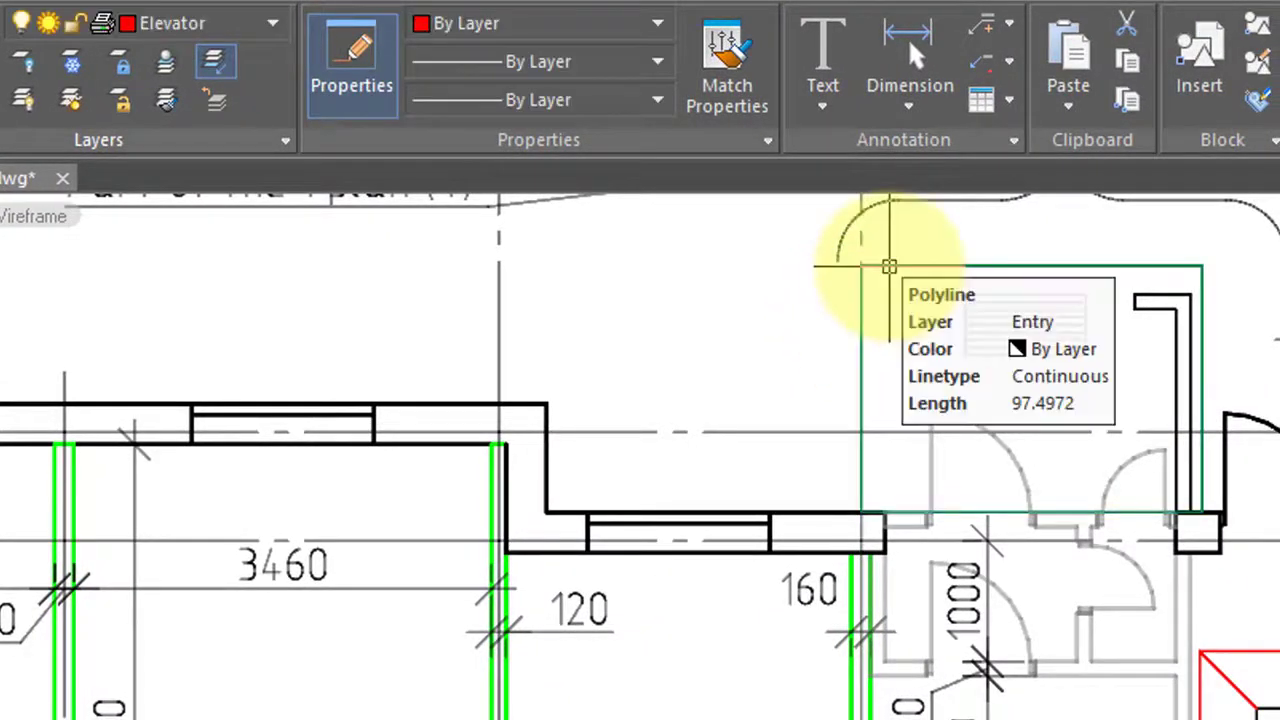
pyautogui.click(889, 267)
pyautogui.click(486, 337)
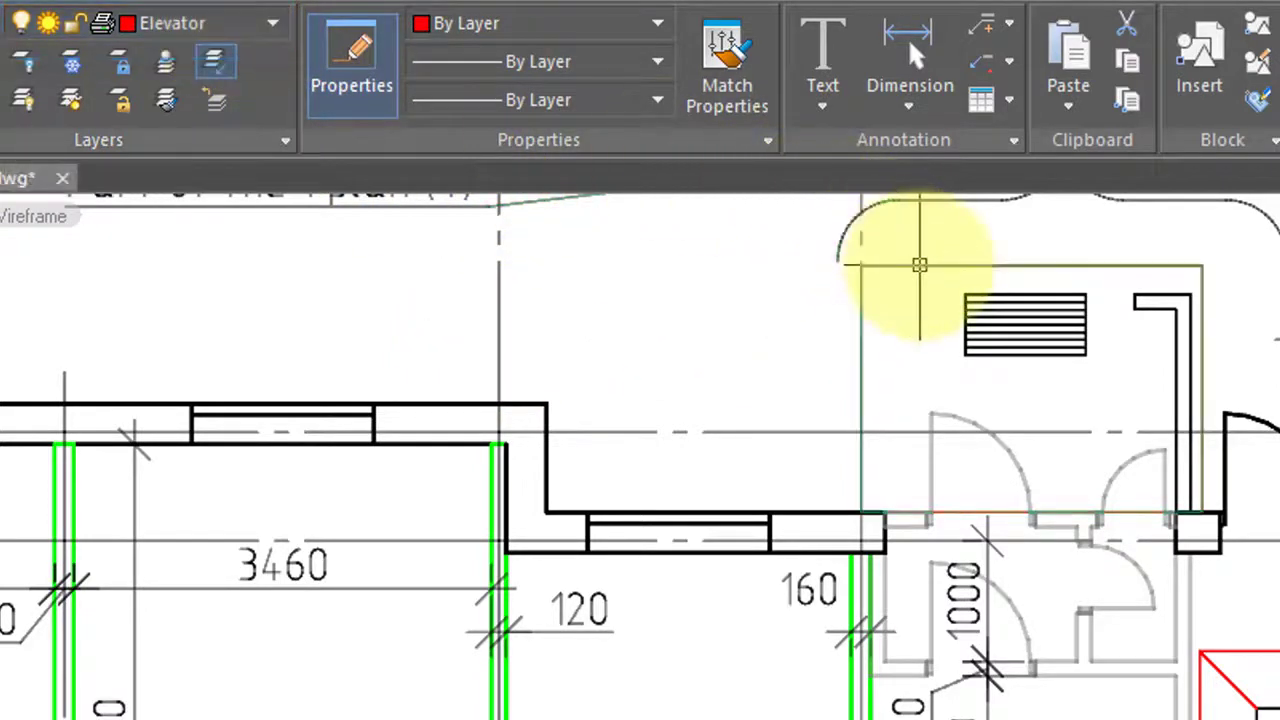
pyautogui.click(919, 265)
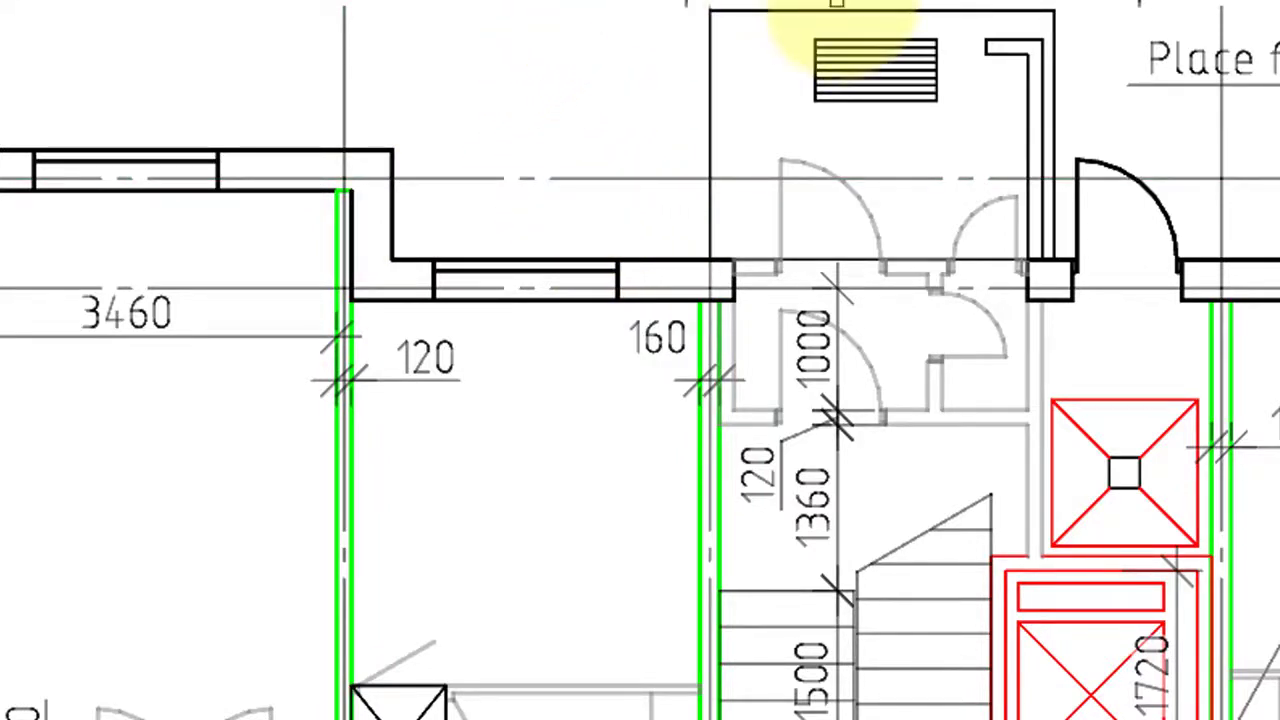
# Step: Copy the entry rectangle onto the Elevator layer, top-right corner on the lower-left room's wall corner
pyautogui.click(845, 9)
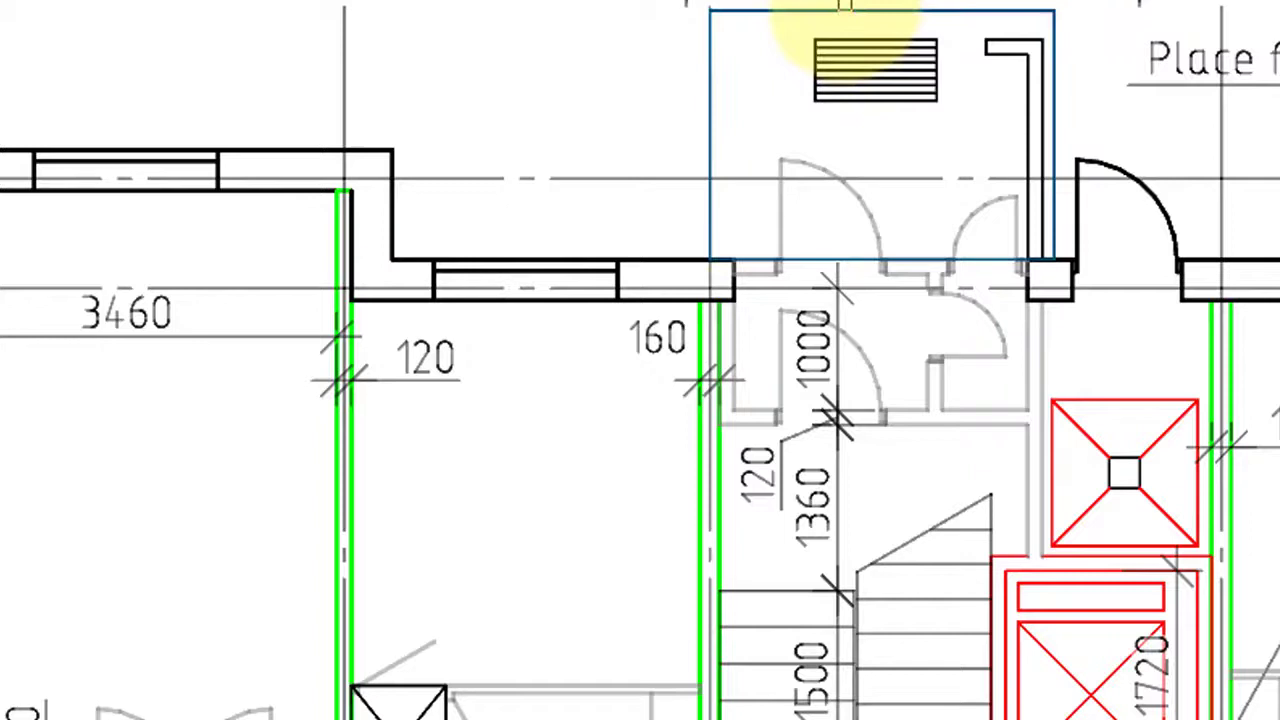
pyautogui.press('Escape')
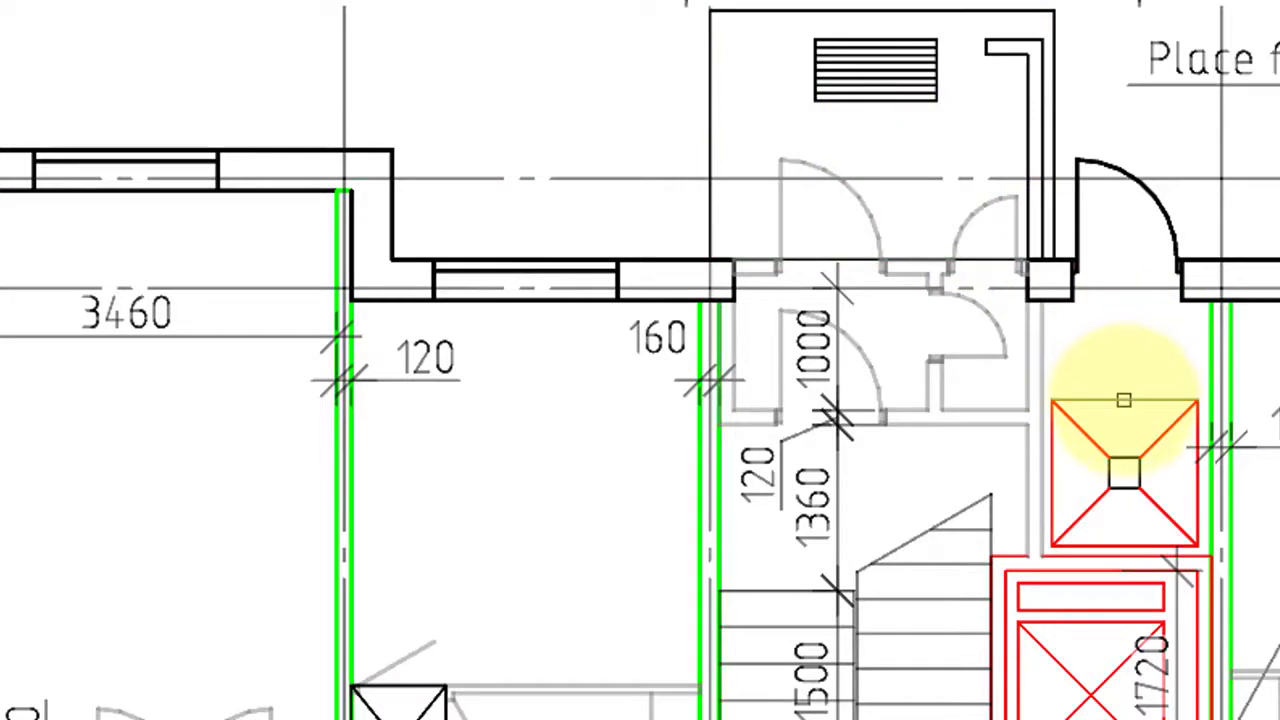
pyautogui.click(1124, 399)
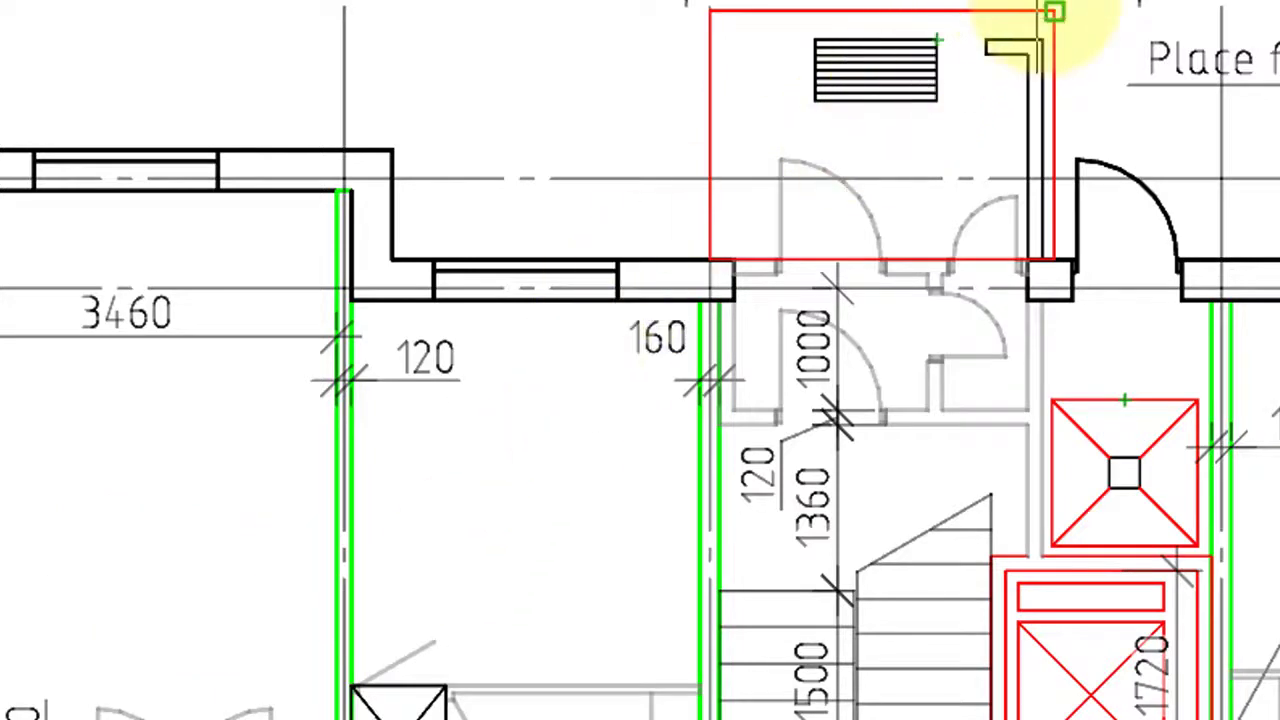
pyautogui.click(1055, 12)
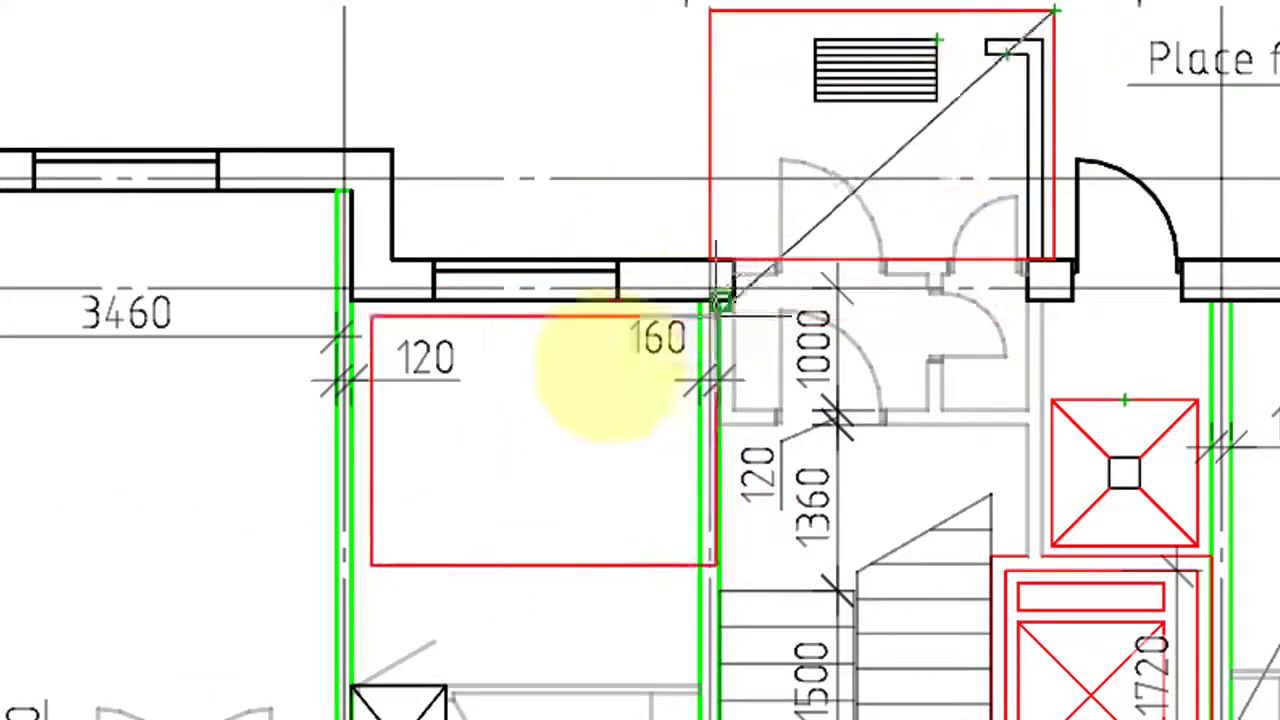
pyautogui.click(563, 420)
pyautogui.moveTo(563, 420); pyautogui.dragTo(888, 420, button='middle')
pyautogui.click(888, 500)
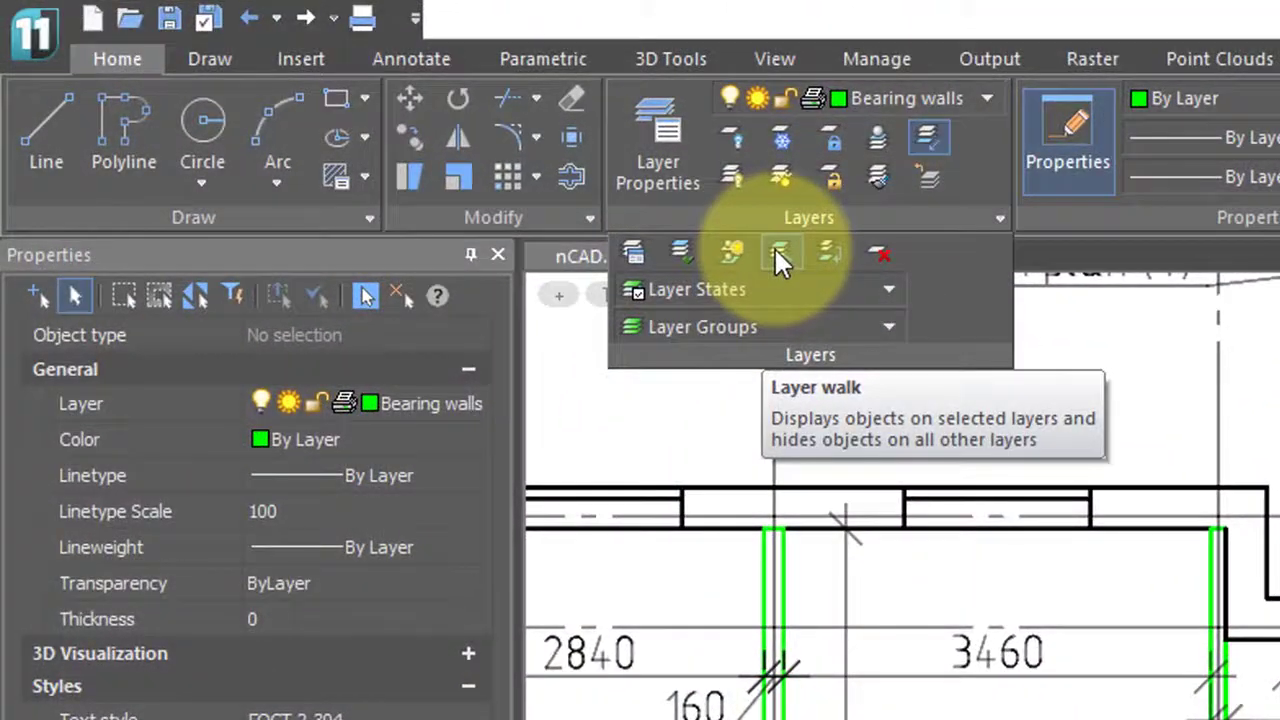
pyautogui.click(778, 256)
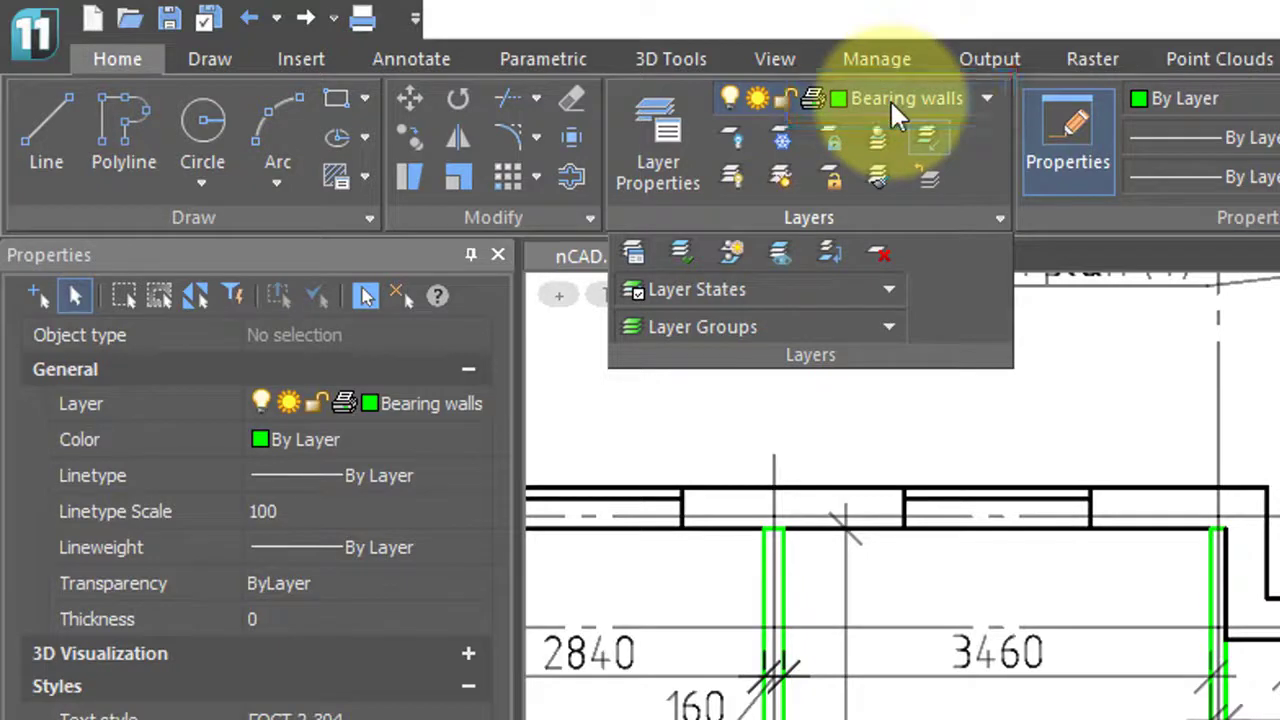
pyautogui.click(787, 250)
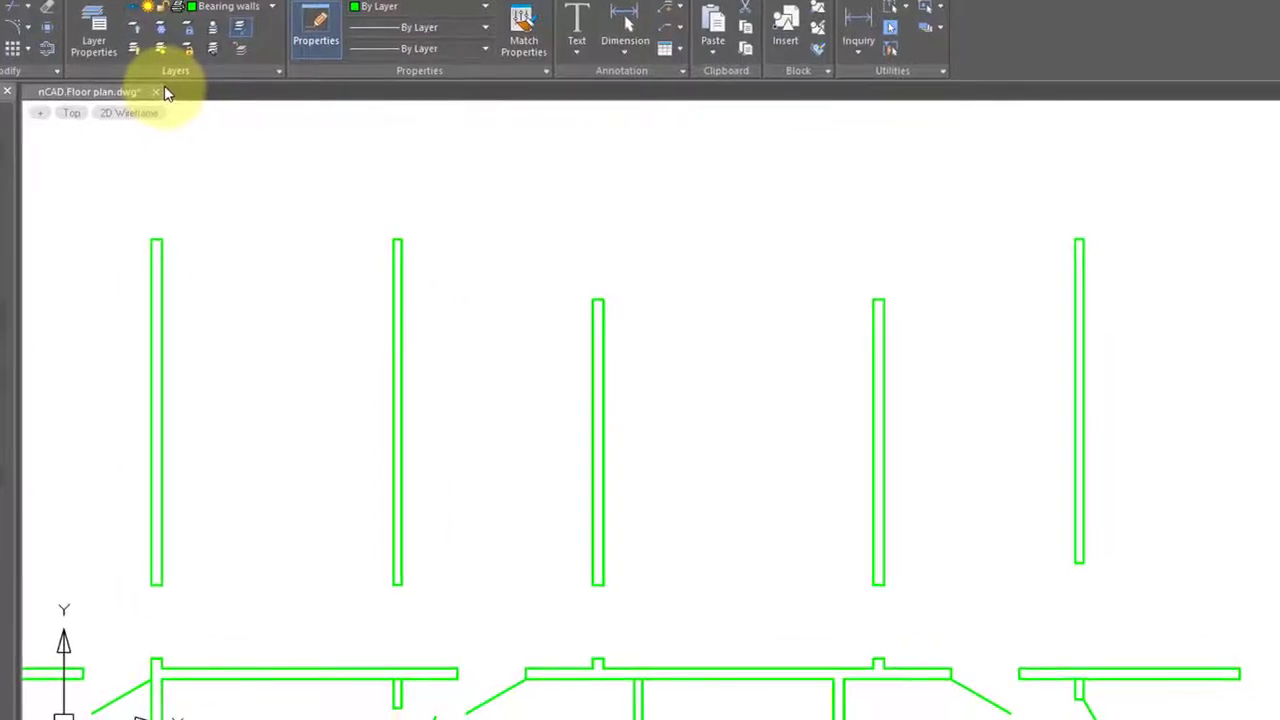
pyautogui.click(183, 74)
pyautogui.click(165, 89)
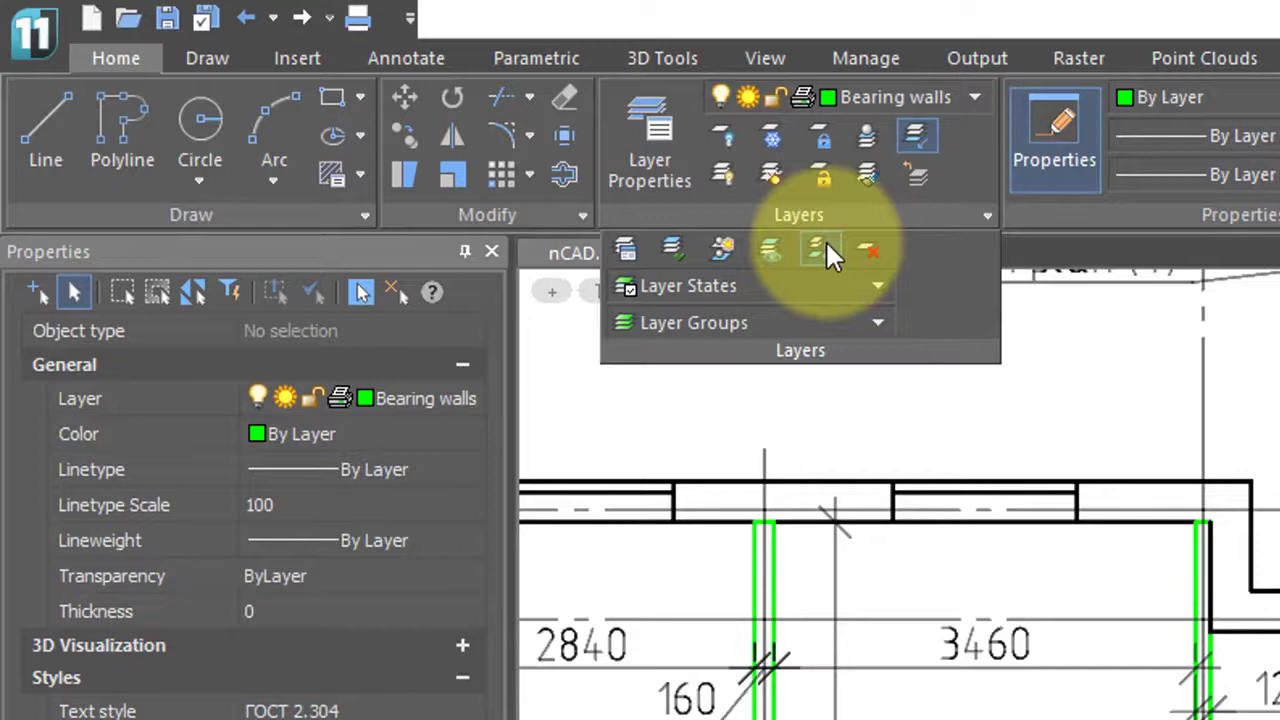
# Step: Merge the External Walls layer into Elevator and check it's gone from the layer list
pyautogui.click(825, 242)
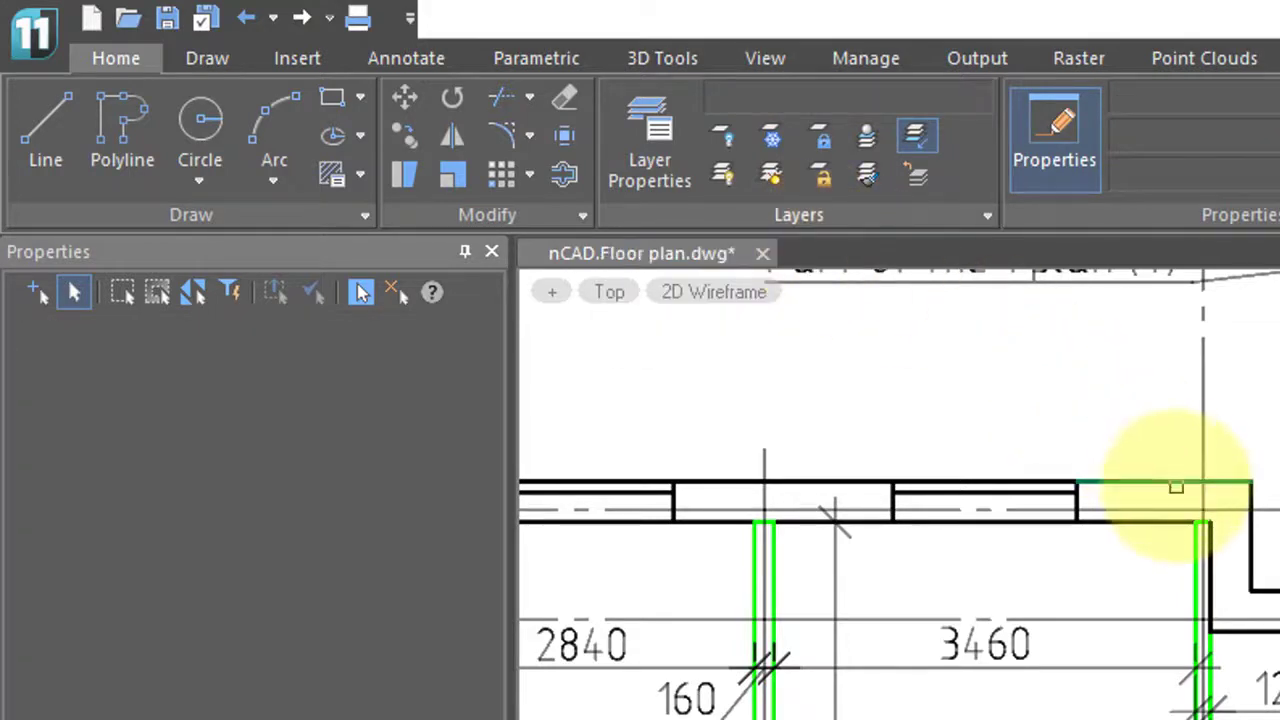
pyautogui.click(1178, 482)
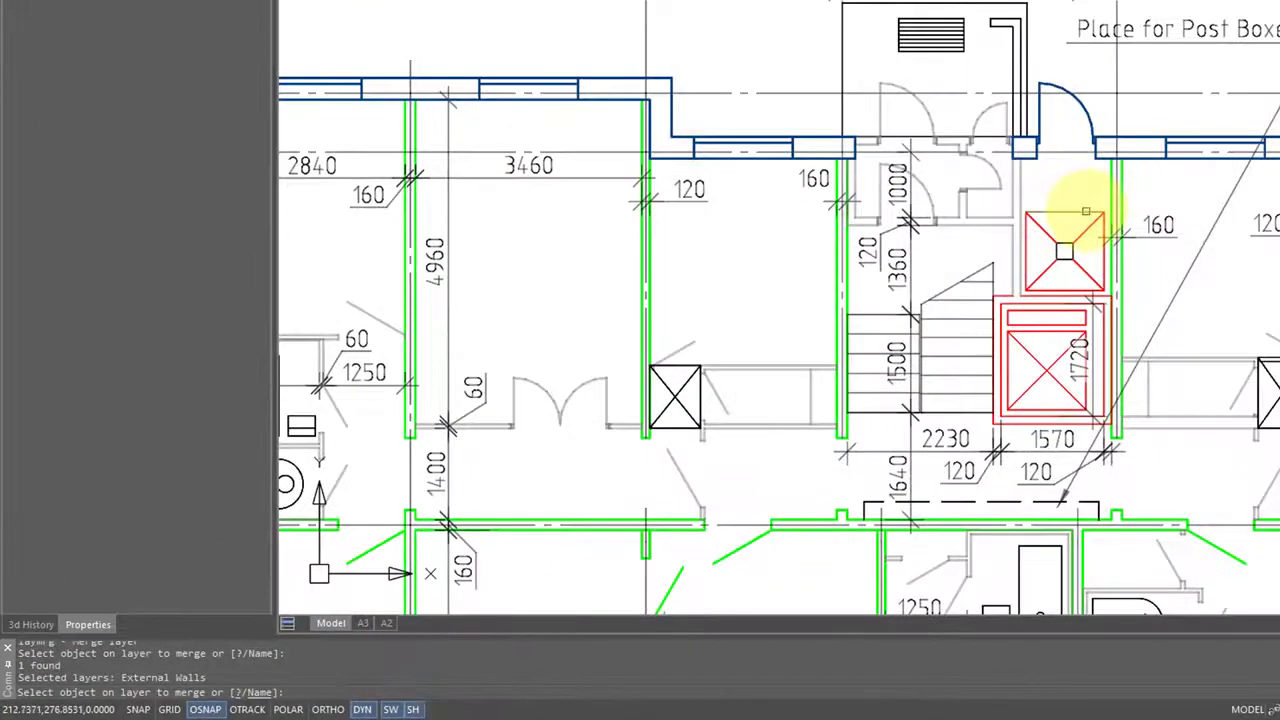
pyautogui.press('Return')
pyautogui.click(1086, 212)
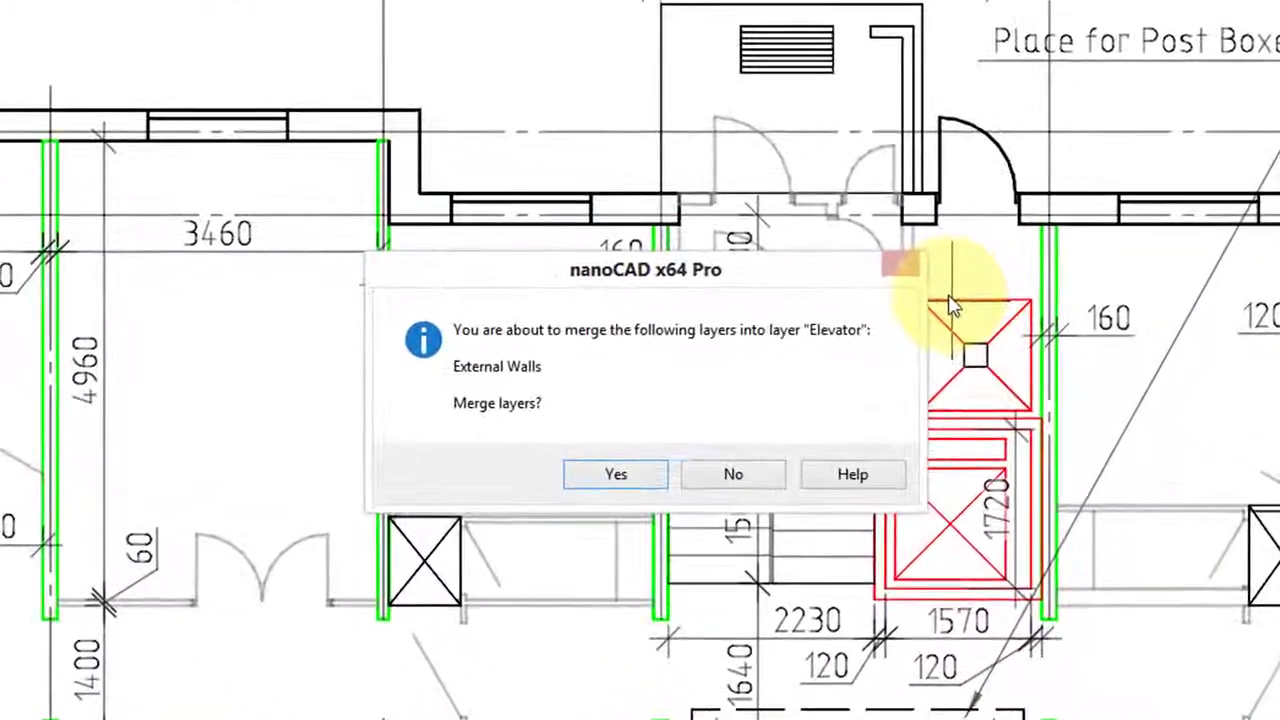
pyautogui.click(650, 476)
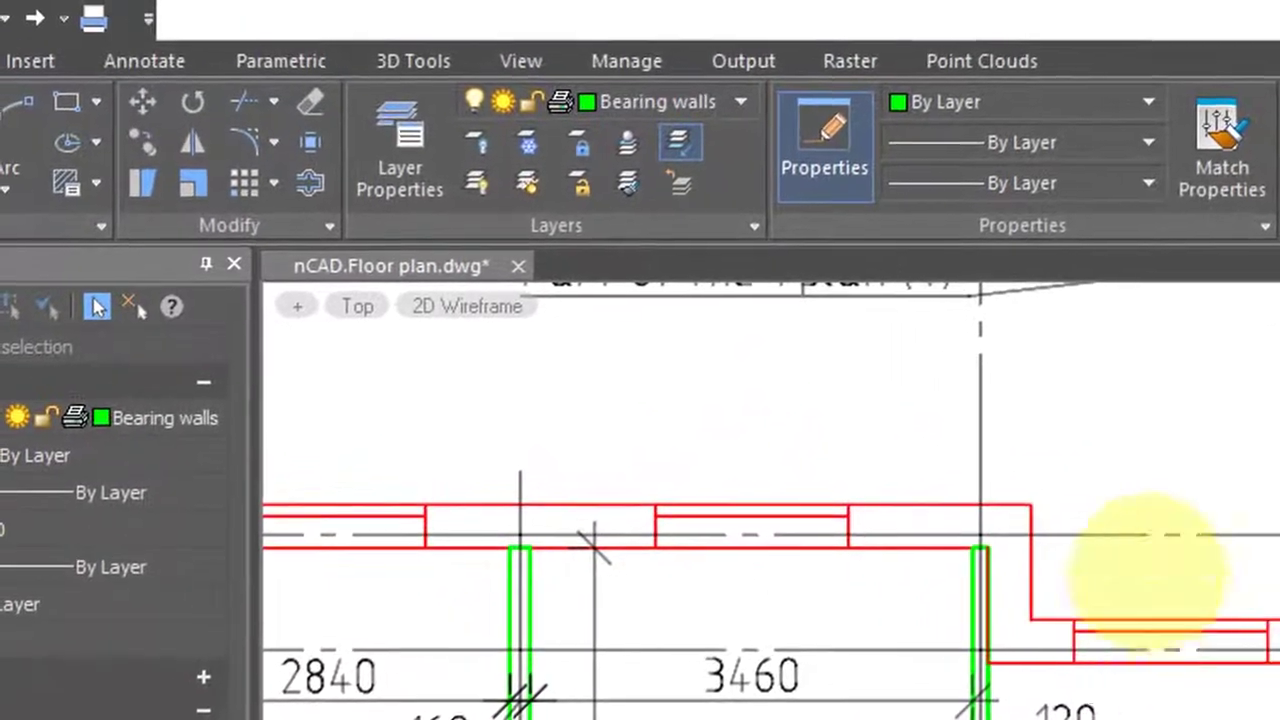
pyautogui.click(740, 100)
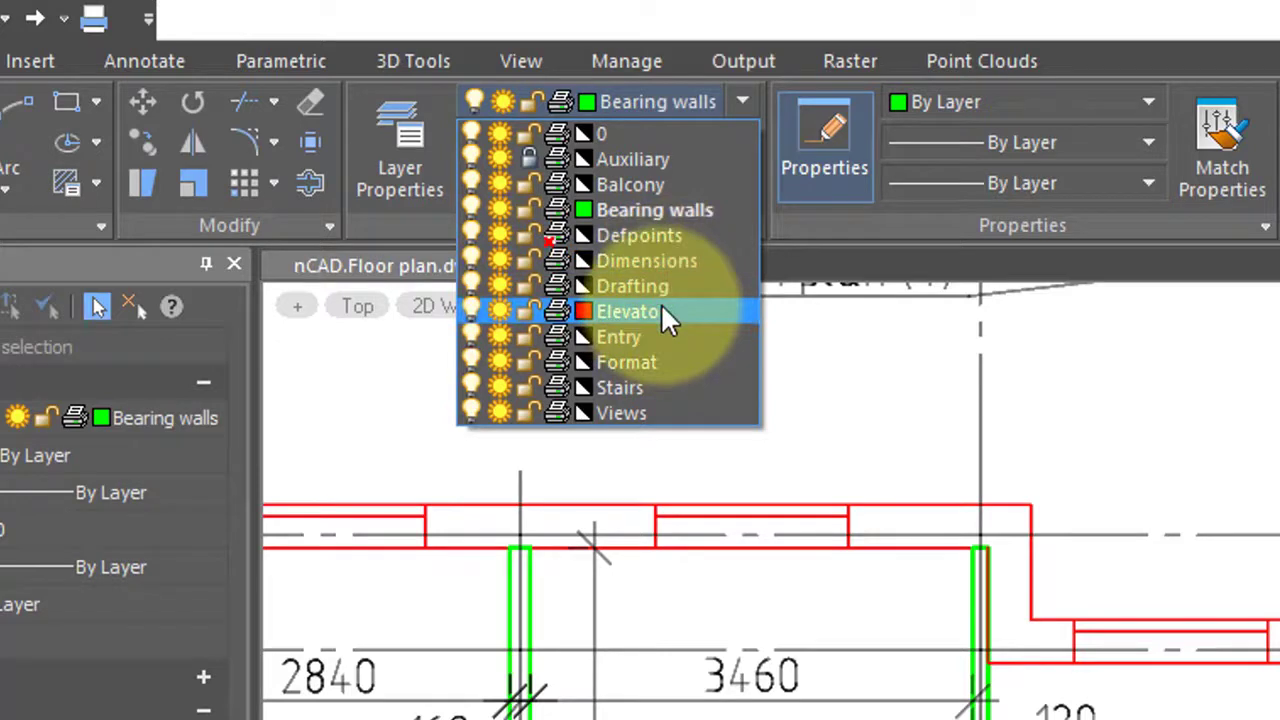
pyautogui.click(940, 411)
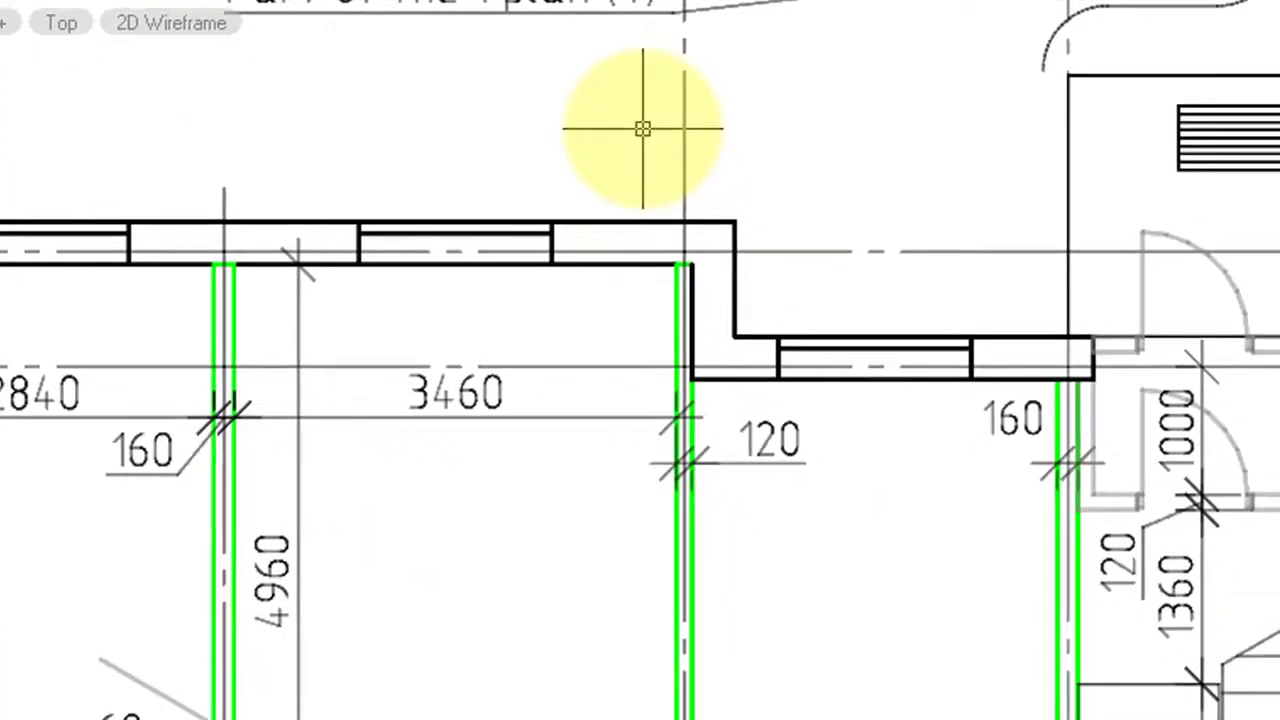
# Step: Delete the External Walls layer by picking an outer wall and confirming with Yes
pyautogui.click(1005, 219)
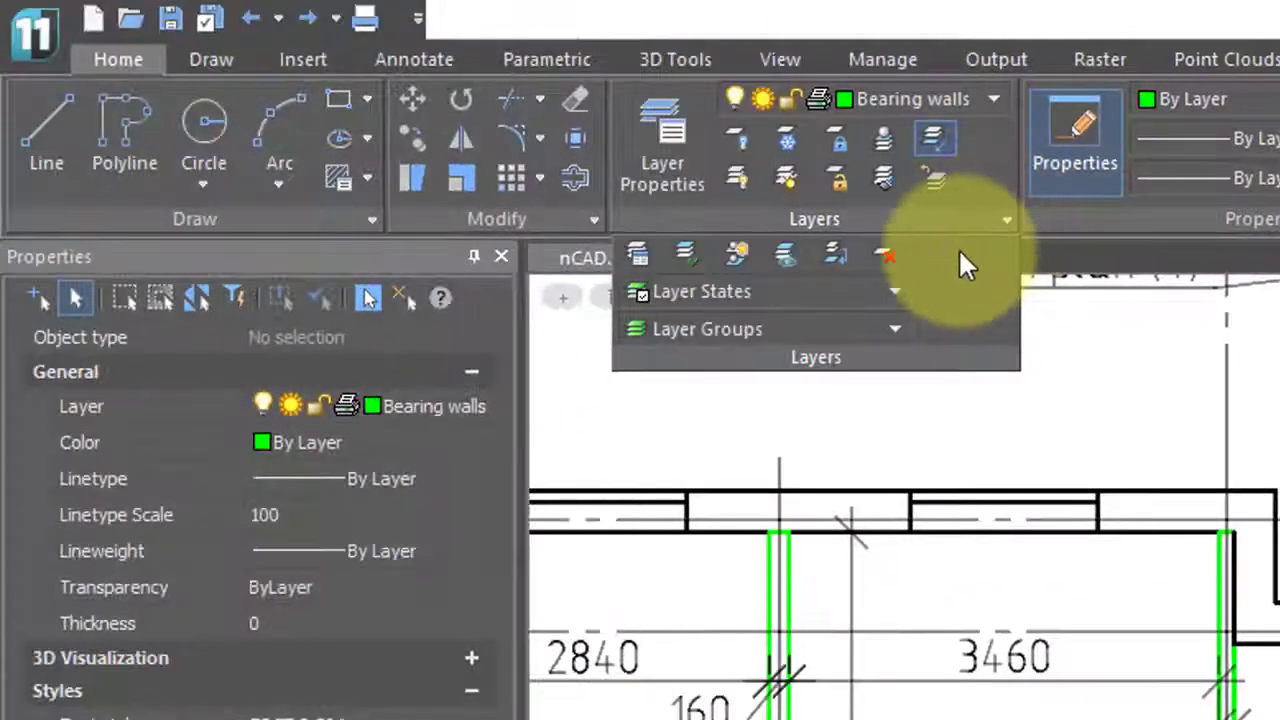
pyautogui.click(889, 250)
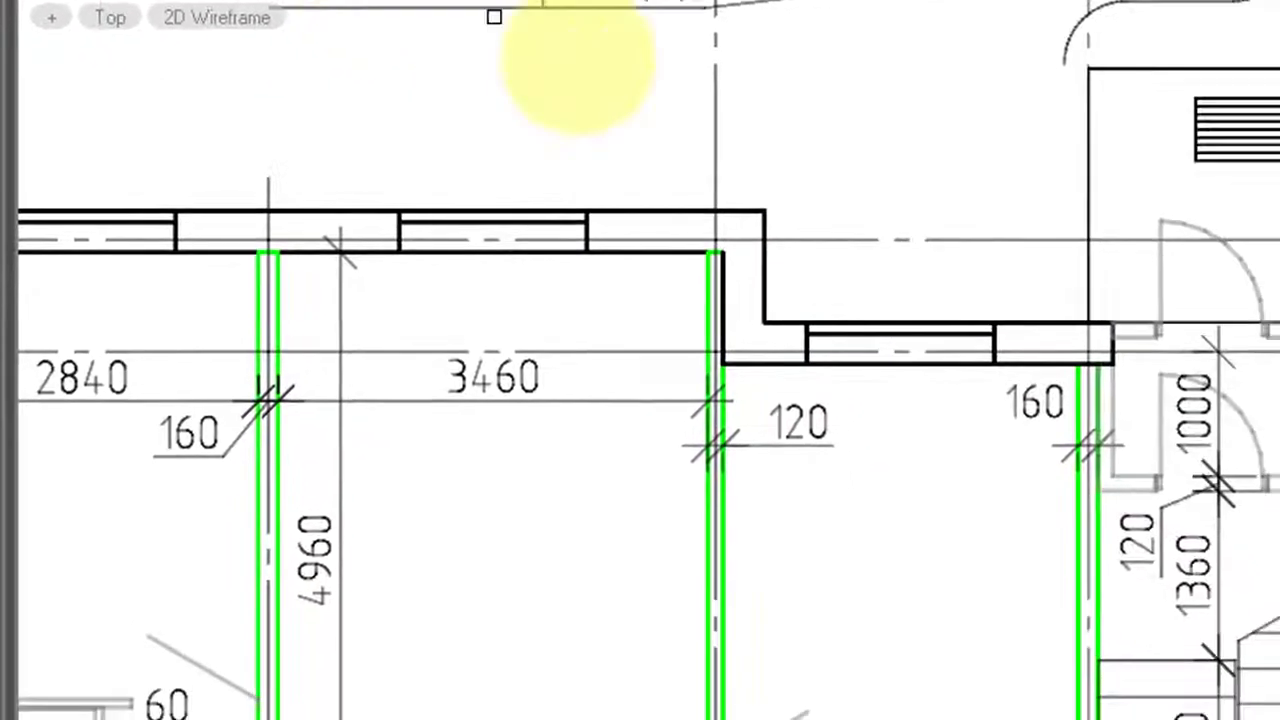
pyautogui.click(620, 198)
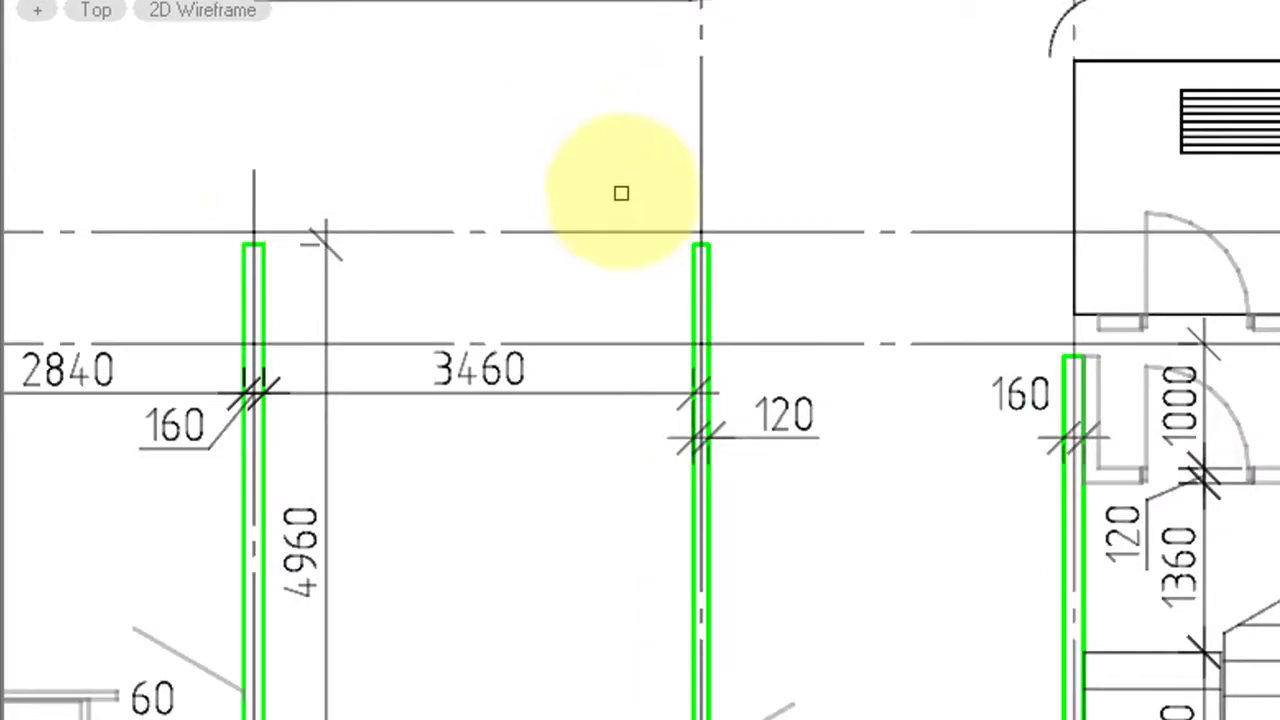
pyautogui.press('Return')
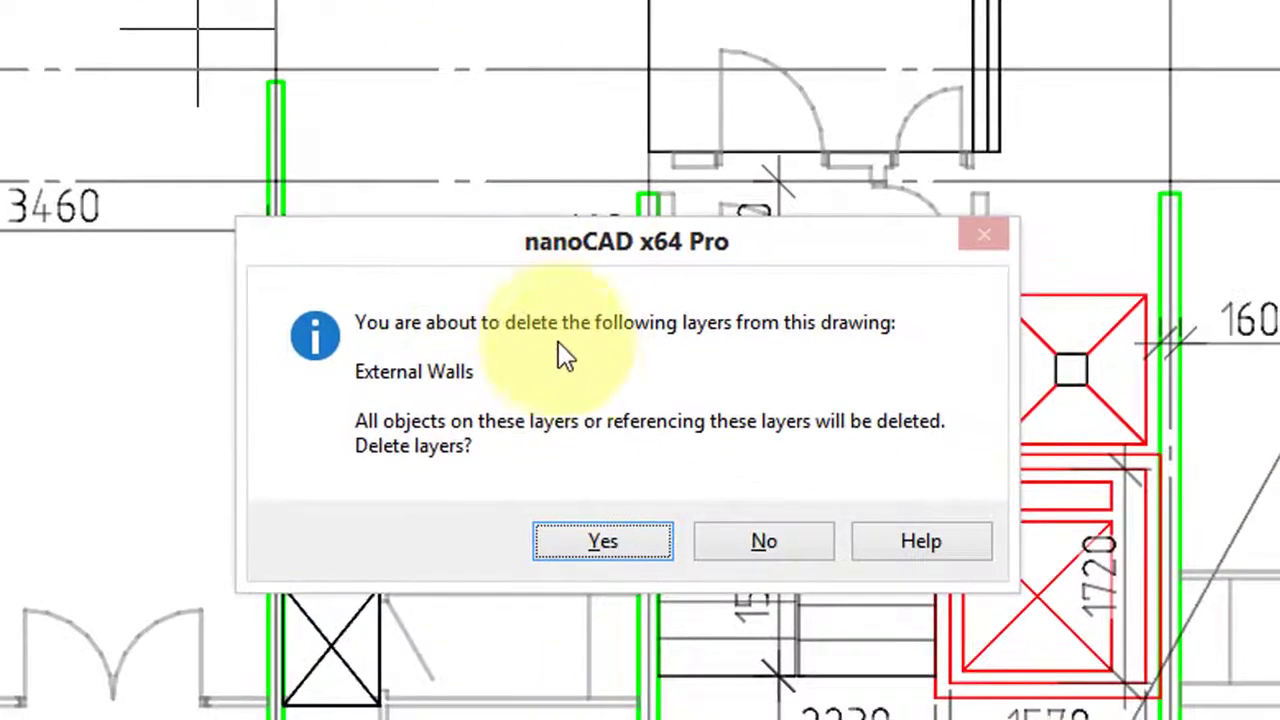
pyautogui.click(617, 535)
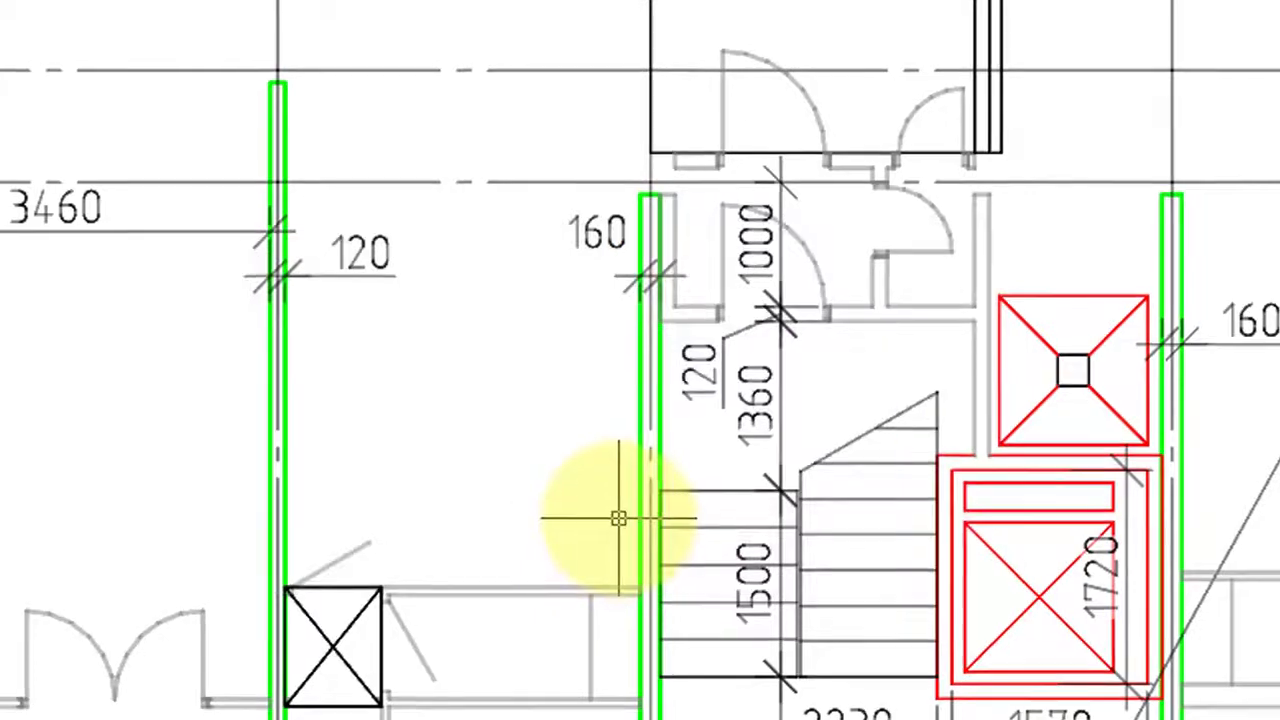